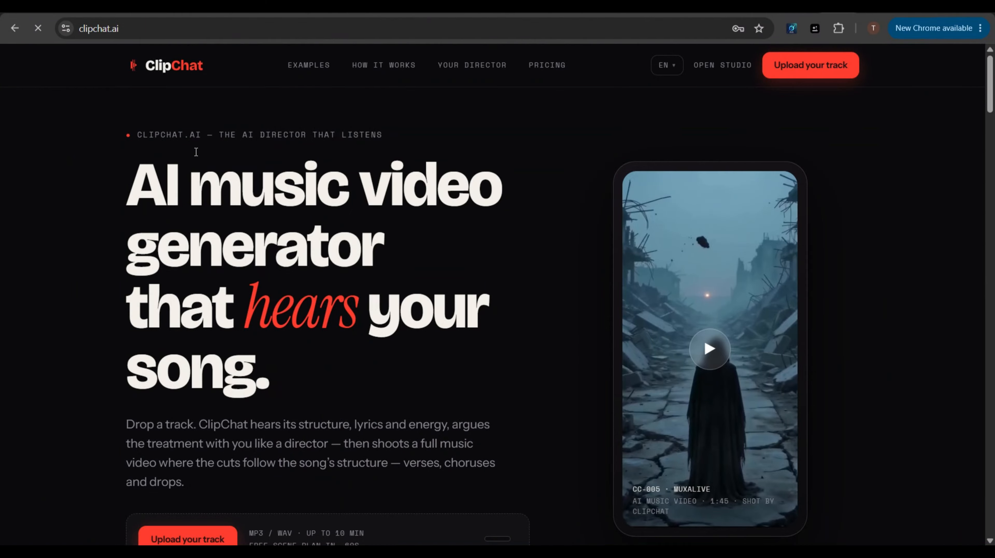
- Upload the track Welcome To Your Life.mp3 and play it back once it has been analysed
left_click(796, 67)
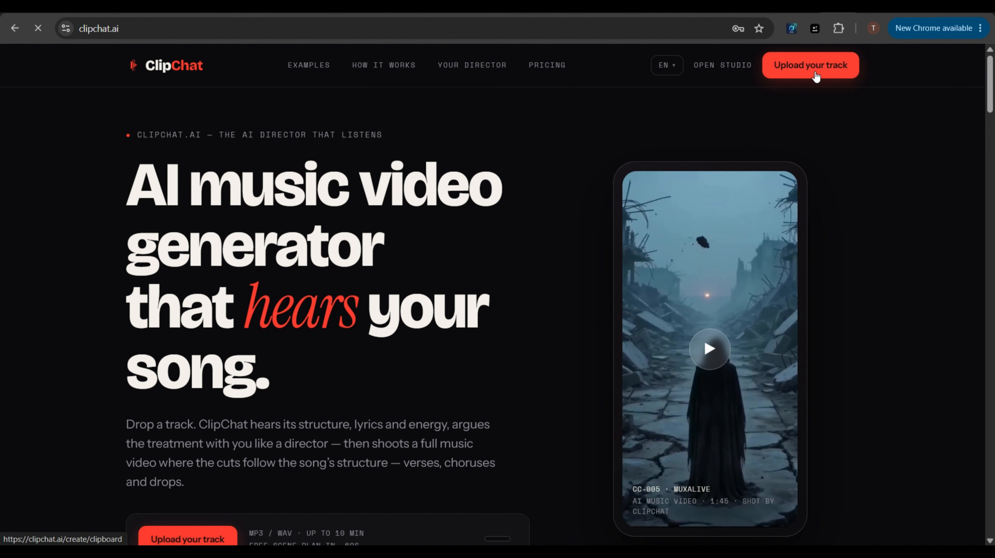
left_click(800, 69)
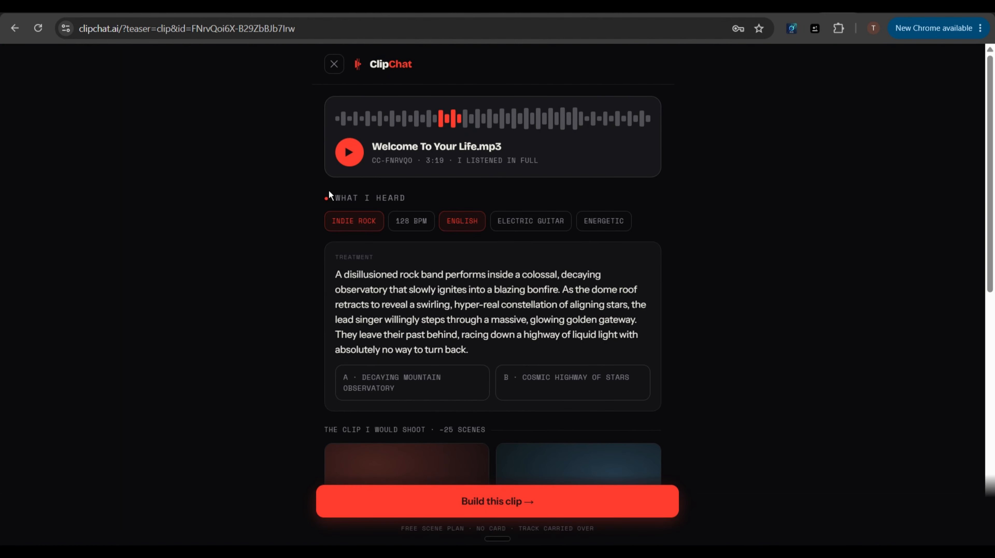
left_click(349, 152)
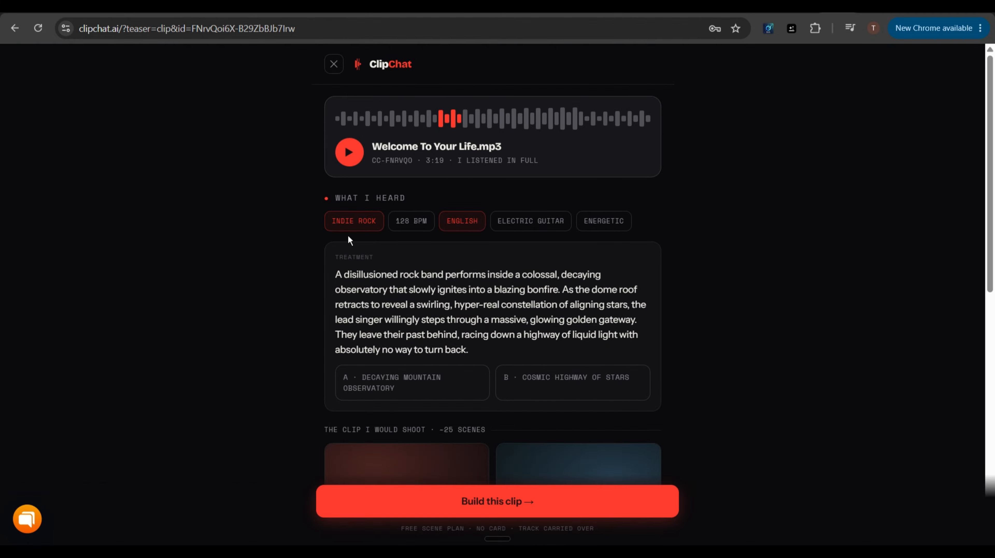
- Review the proposed treatment and scene outline for the track, and start building this clip
scroll(347, 234, "down", 2)
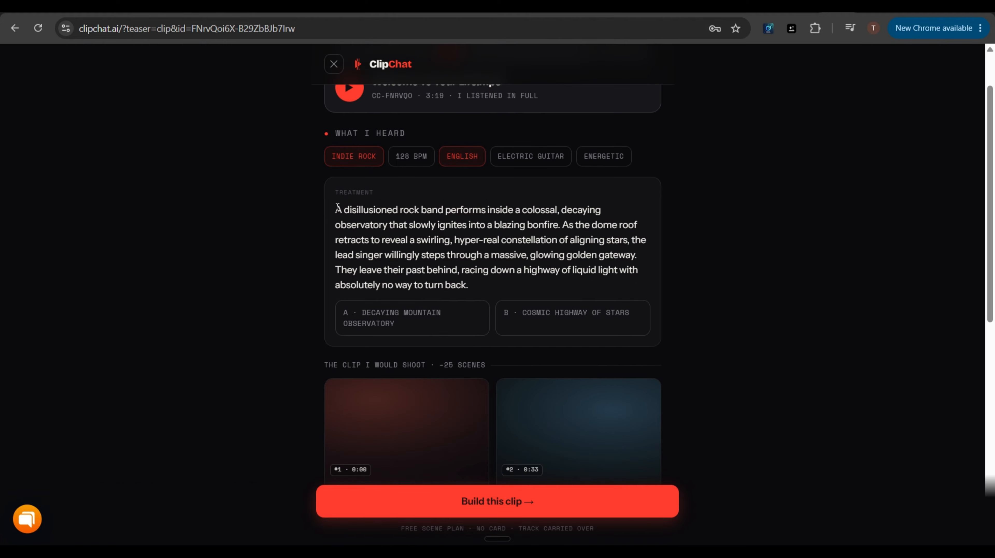
left_click_drag(336, 207, 552, 283)
left_click(360, 292)
scroll(362, 290, "down", 5)
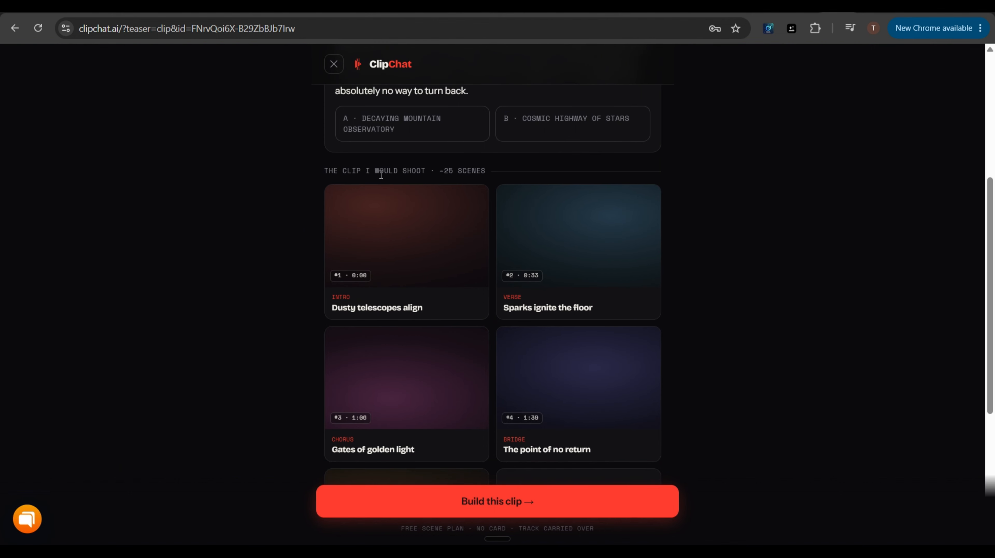
left_click_drag(444, 171, 489, 171)
scroll(489, 171, "down", 6)
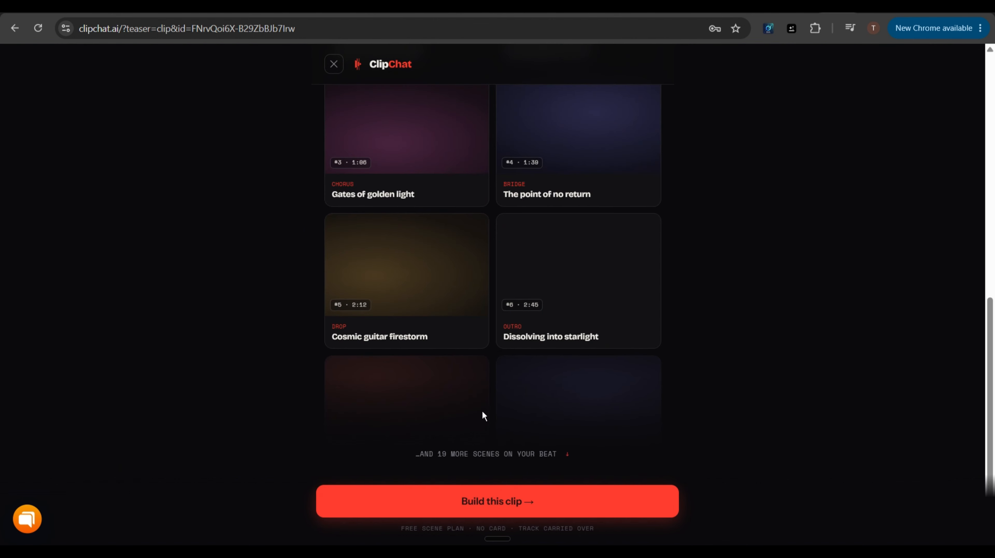
left_click(496, 510)
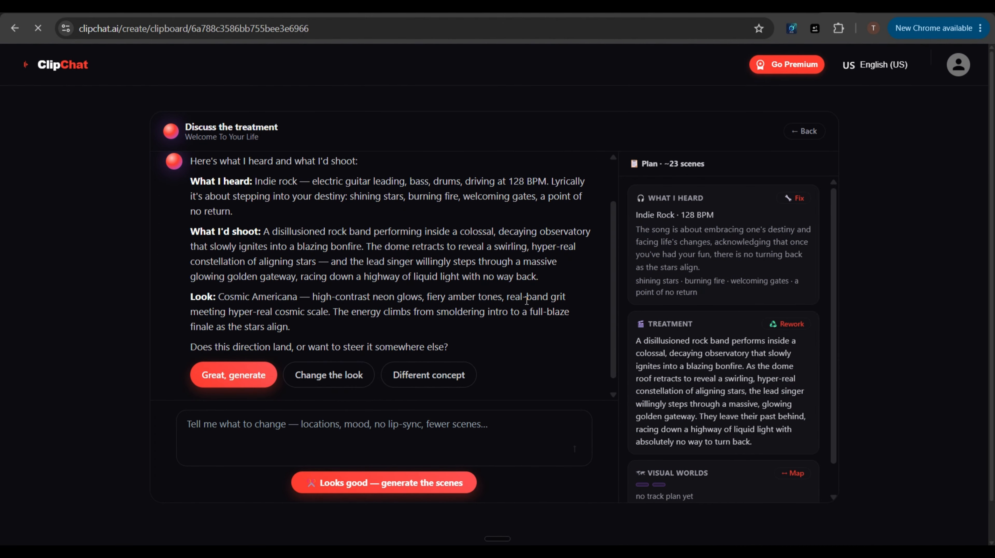
- Read the director's proposed plan in the treatment discussion and request a different concept
scroll(526, 301, "up", 2)
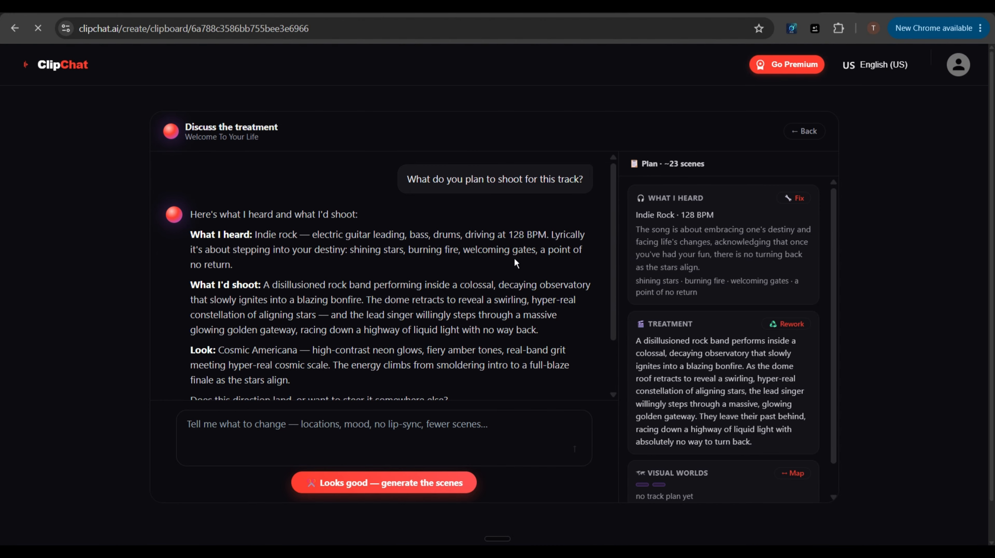
scroll(533, 251, "down", 2)
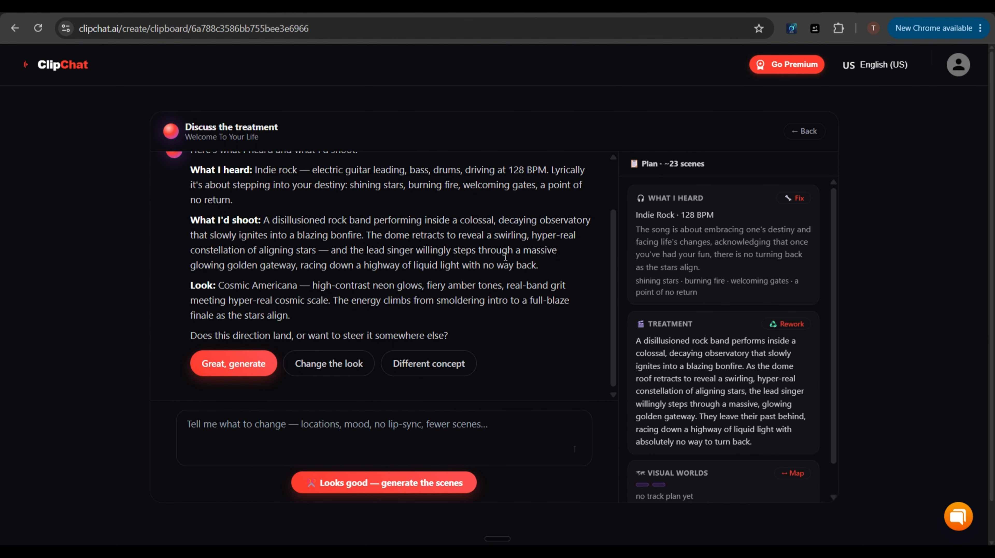
scroll(207, 332, "down", 1)
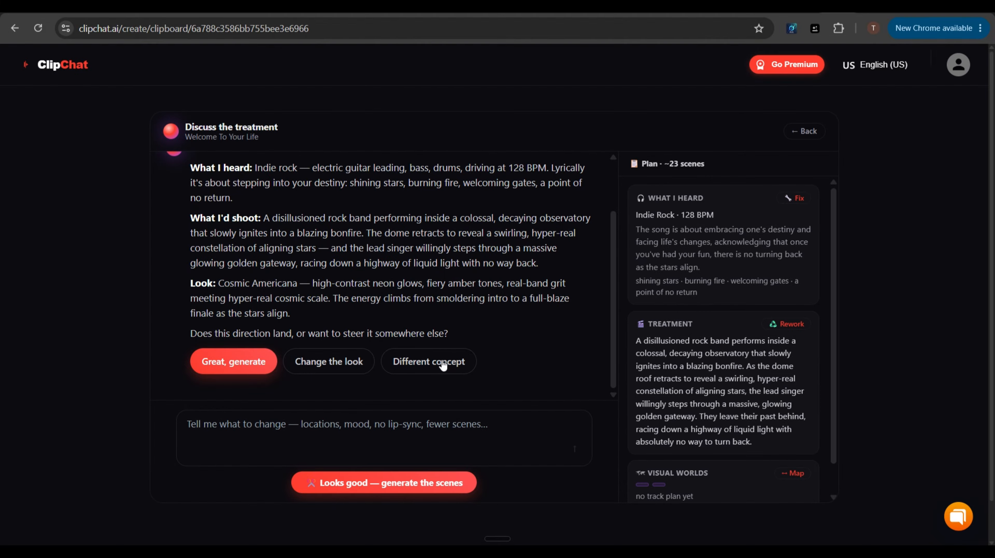
left_click(425, 368)
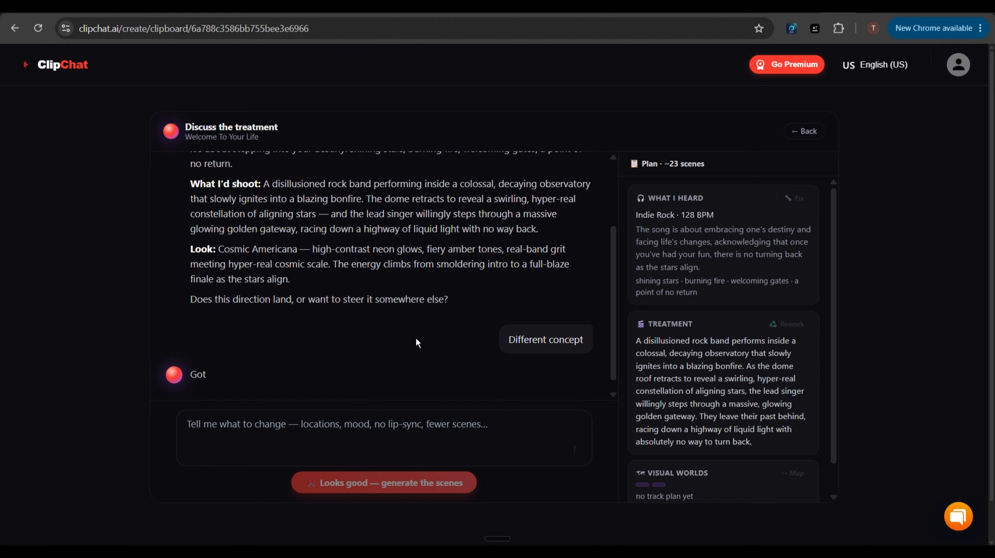
- Choose the Desert Pilgrimage concept for the treatment and keep its cinematic pace
scroll(345, 300, "up", 2)
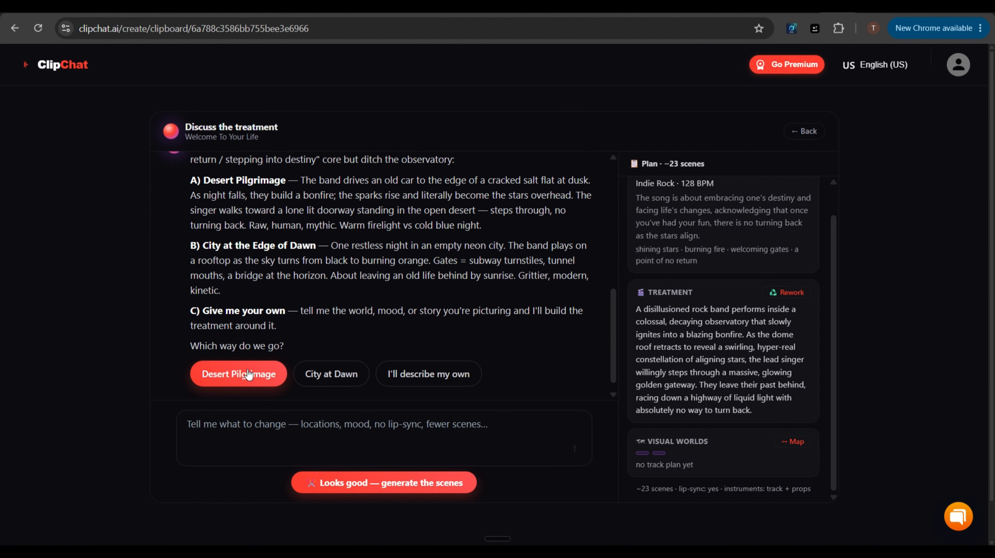
left_click(248, 375)
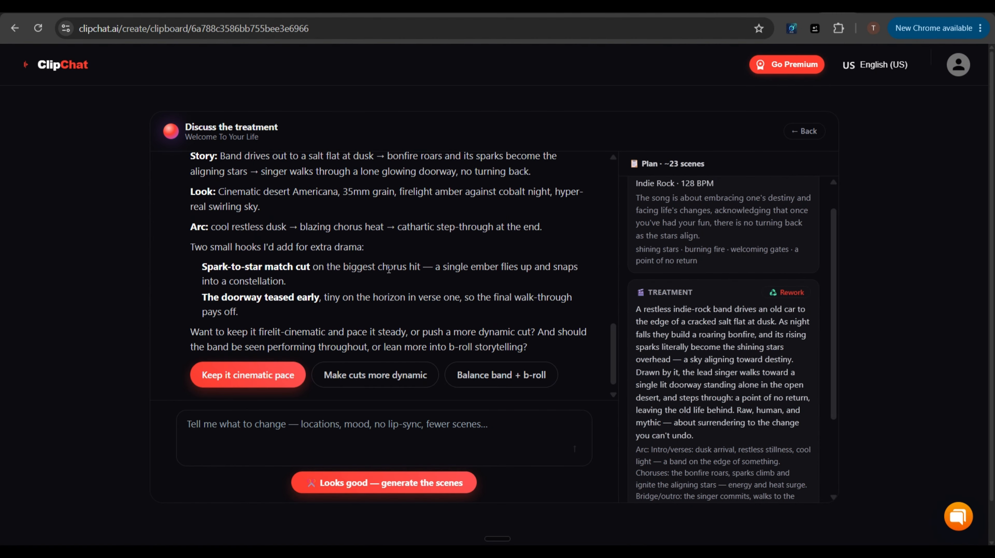
scroll(388, 269, "up", 5)
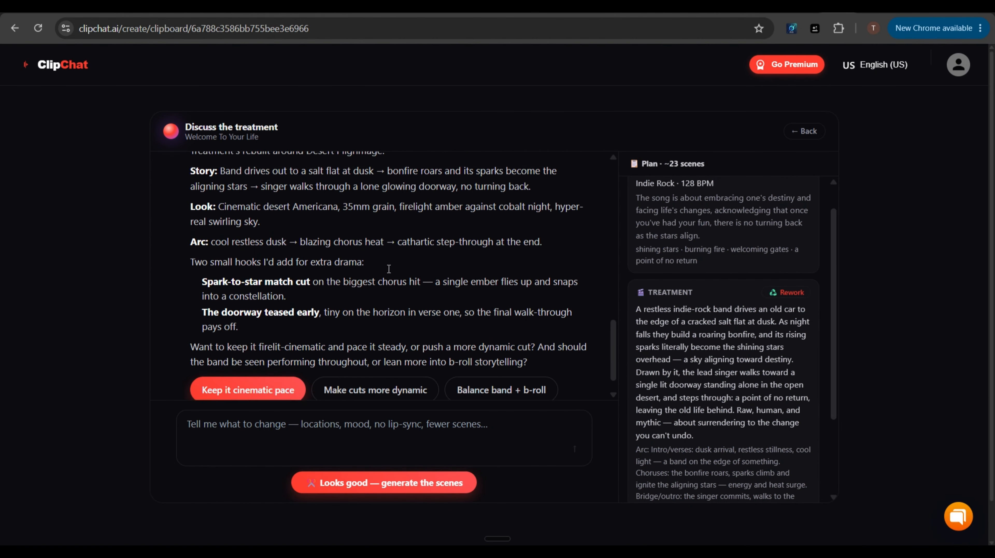
scroll(388, 274, "down", 3)
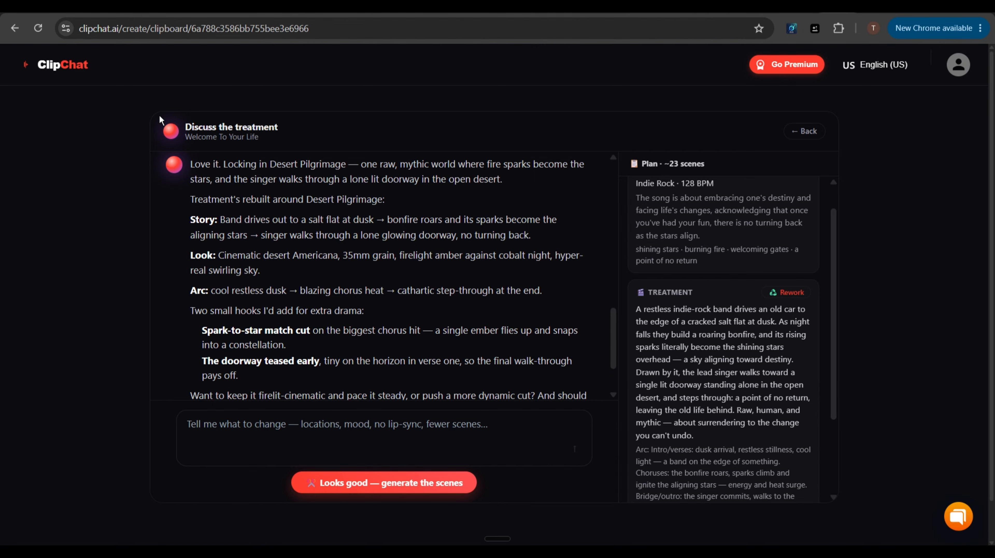
scroll(278, 194, "down", 5)
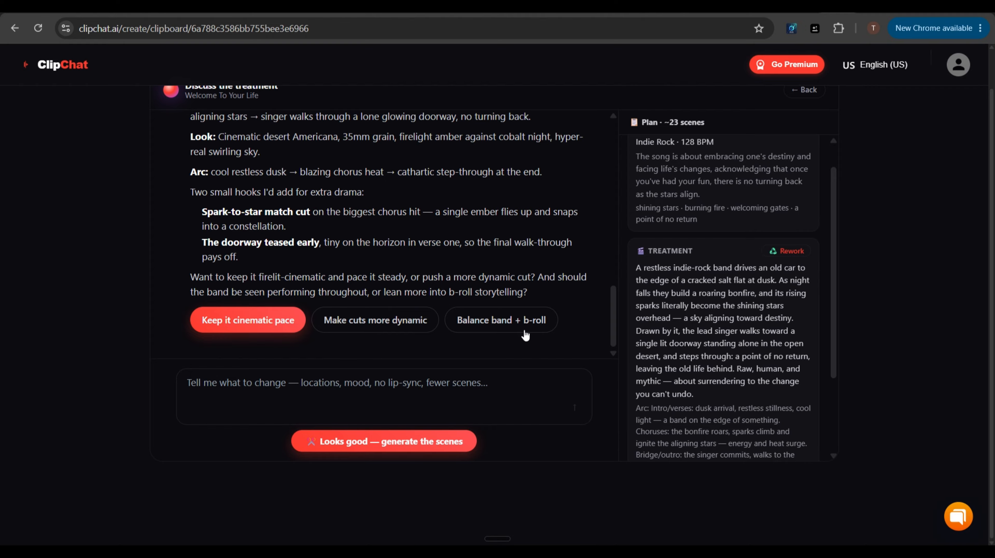
left_click(242, 326)
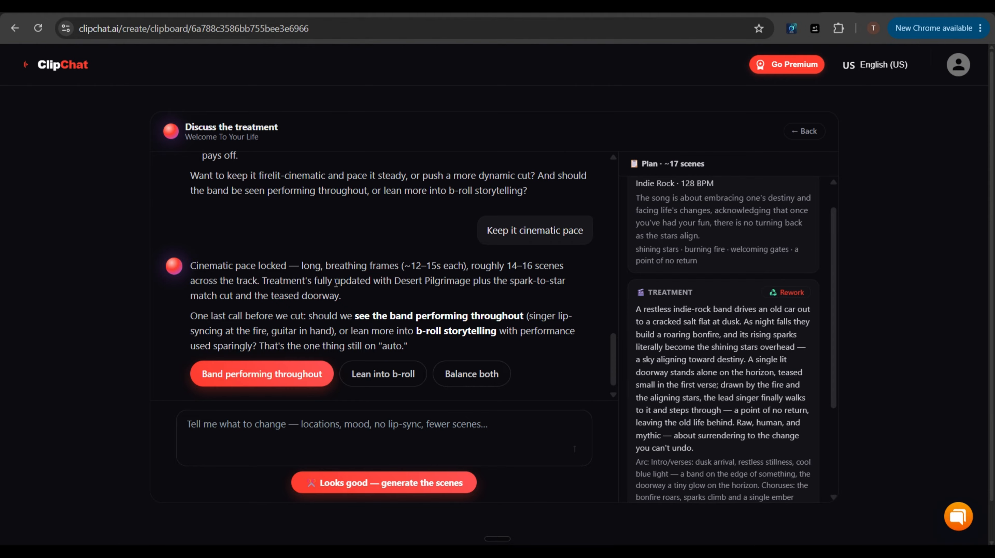
- Balance band performance with b-roll storytelling and approve the generation plan to split the song into scenes
scroll(335, 282, "down", 2)
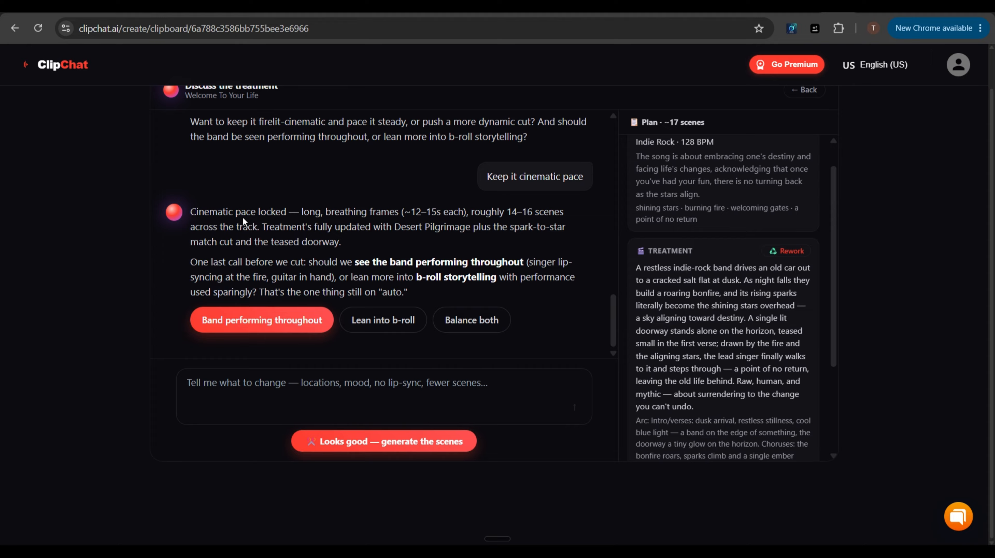
left_click(461, 328)
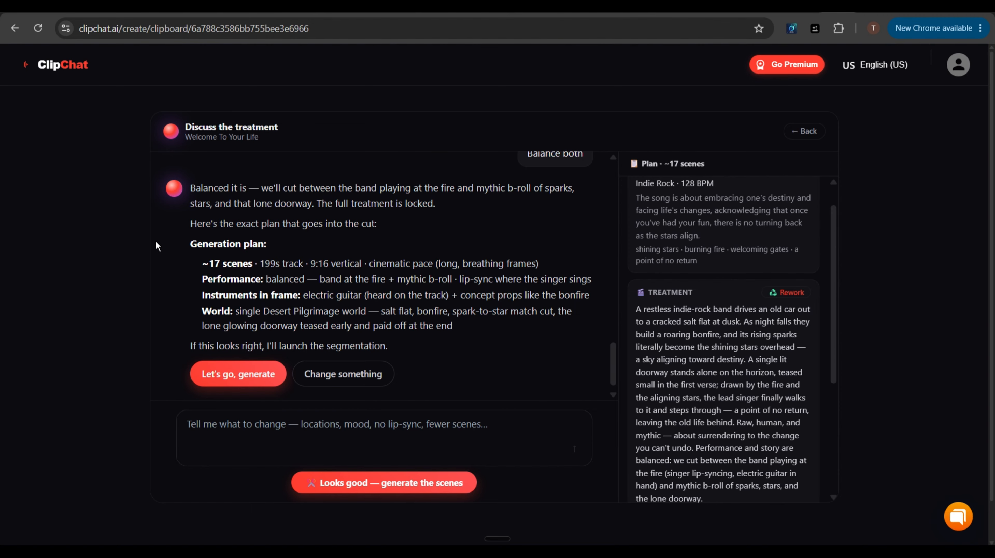
left_click(243, 378)
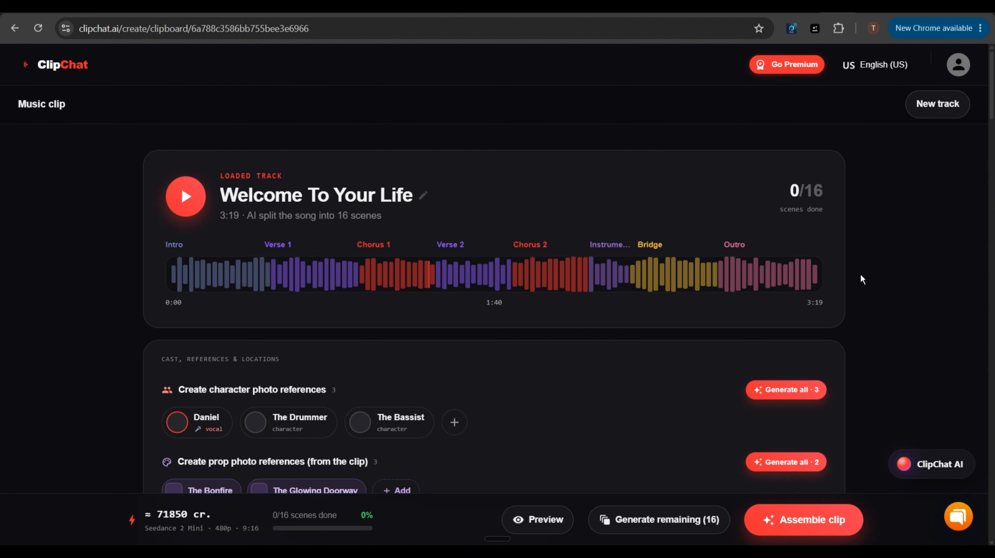
- Create the lead vocalist's character photo with the GPT Image 2 engine, inspect it enlarged, and save the character
scroll(628, 241, "down", 3)
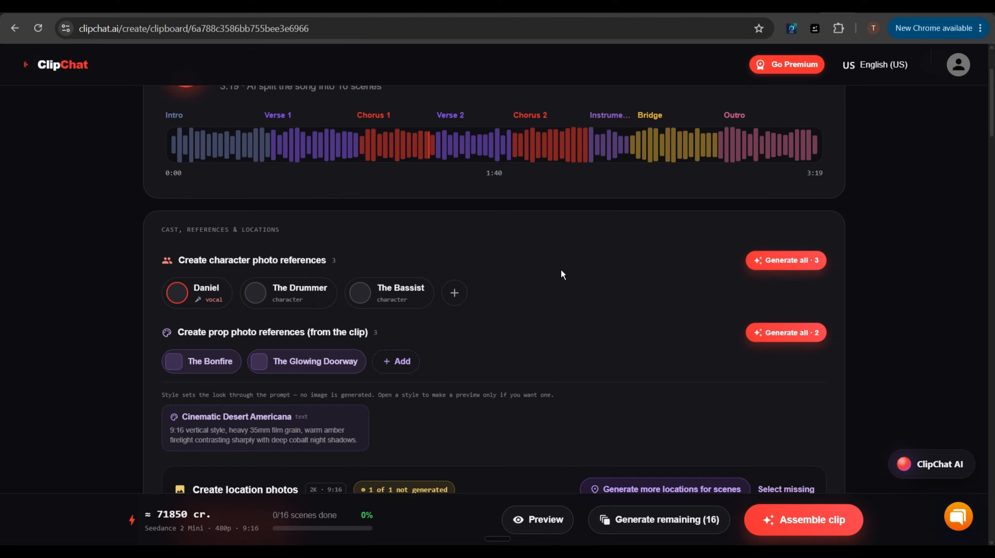
left_click(178, 294)
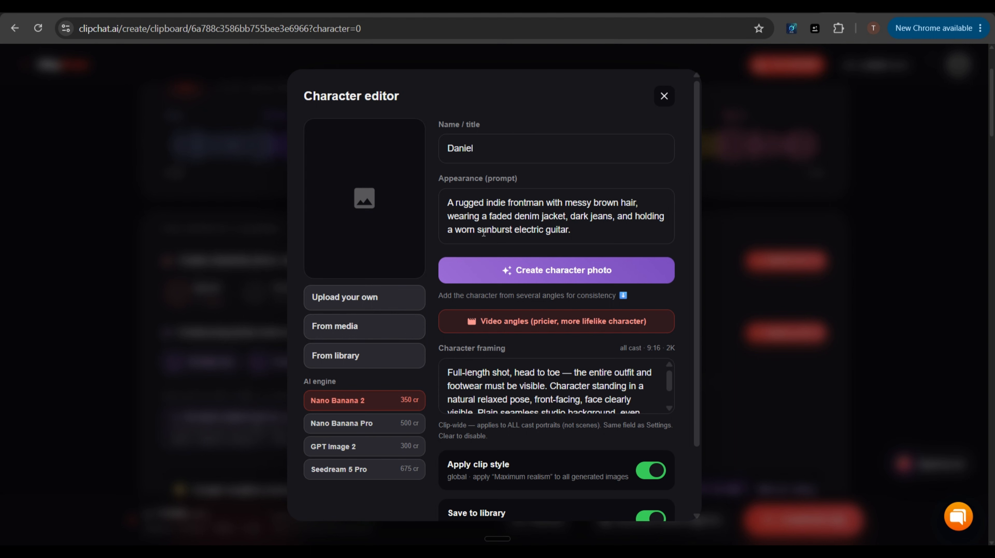
left_click(335, 452)
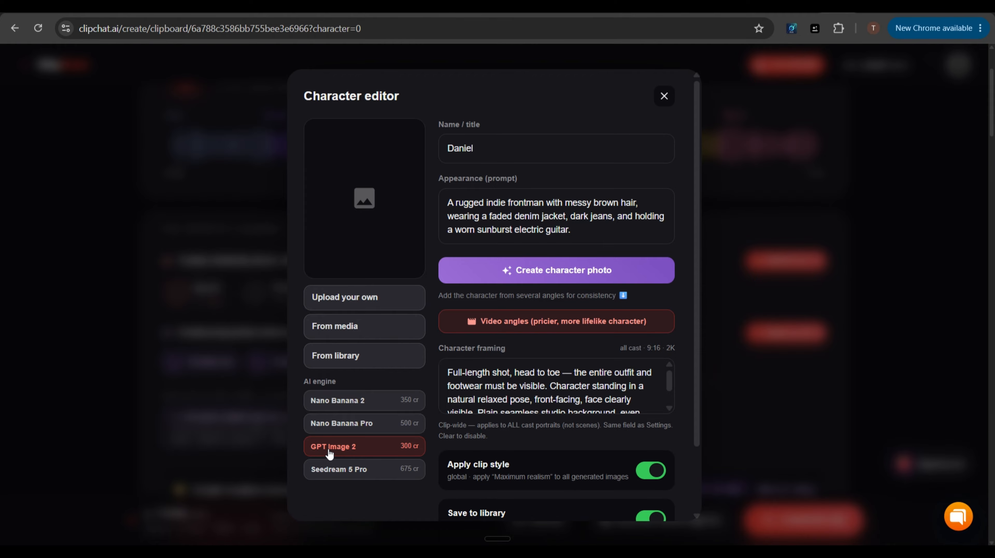
scroll(491, 403, "down", 1)
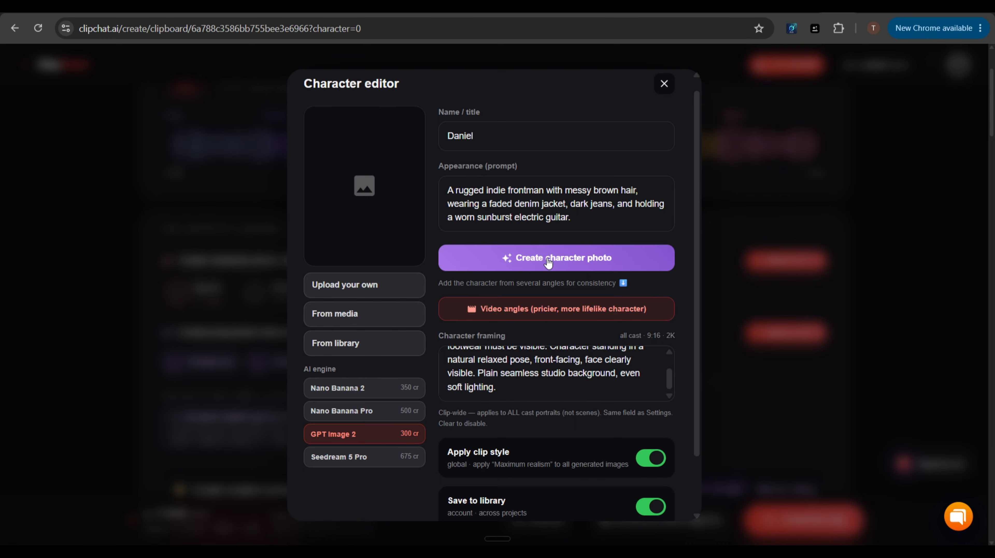
left_click(548, 263)
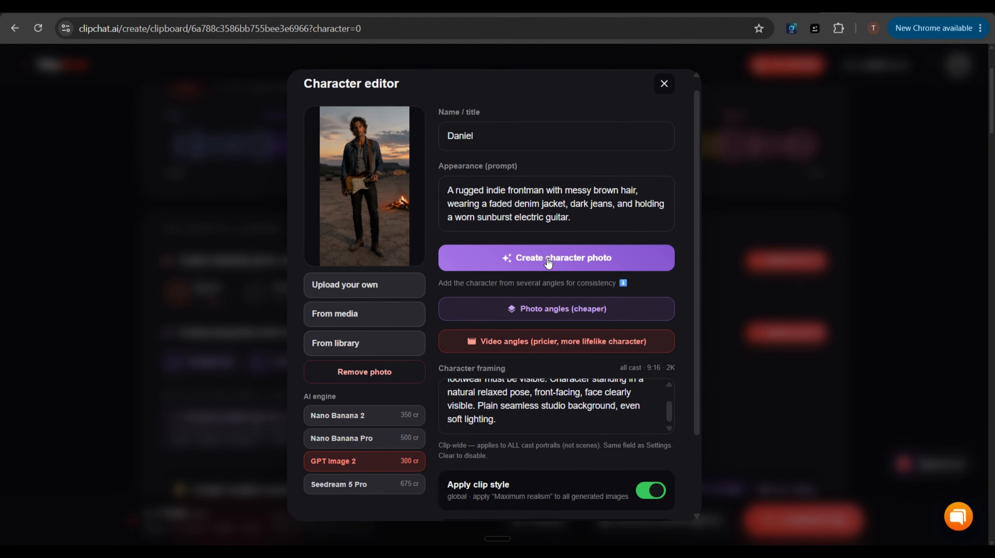
left_click(365, 180)
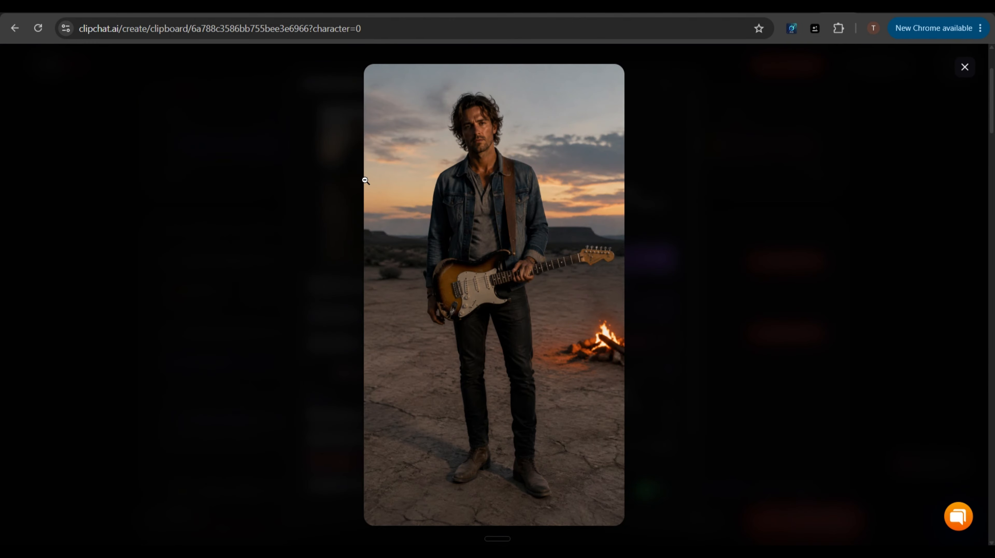
left_click(964, 67)
scroll(643, 495, "down", 3)
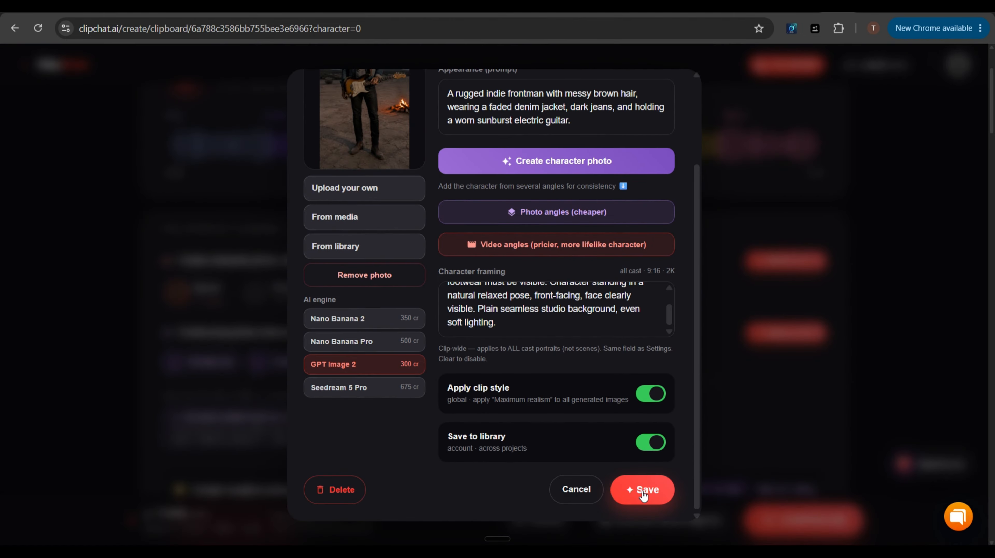
left_click(643, 492)
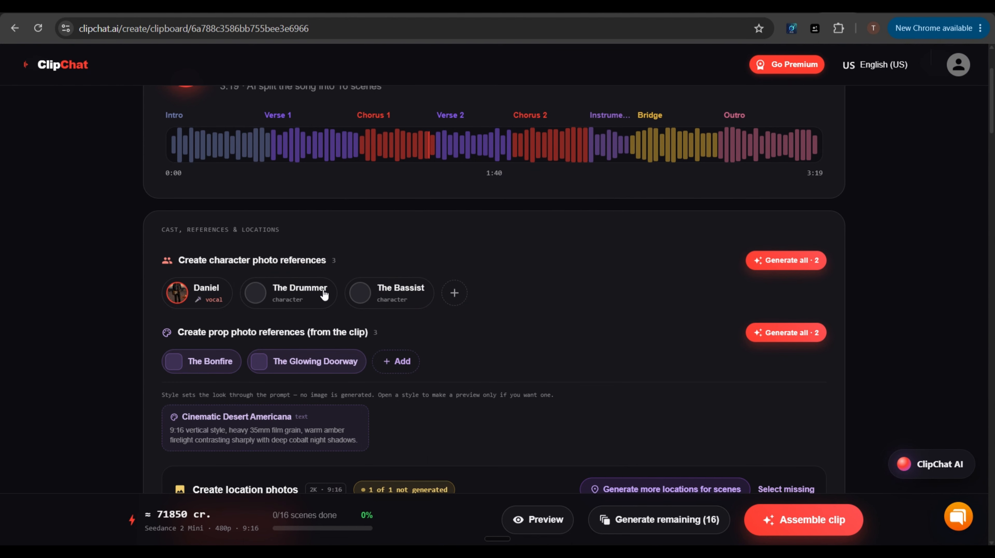
- Create The Drummer's character photo from its existing appearance prompt, inspect it enlarged, and save the character
left_click(258, 299)
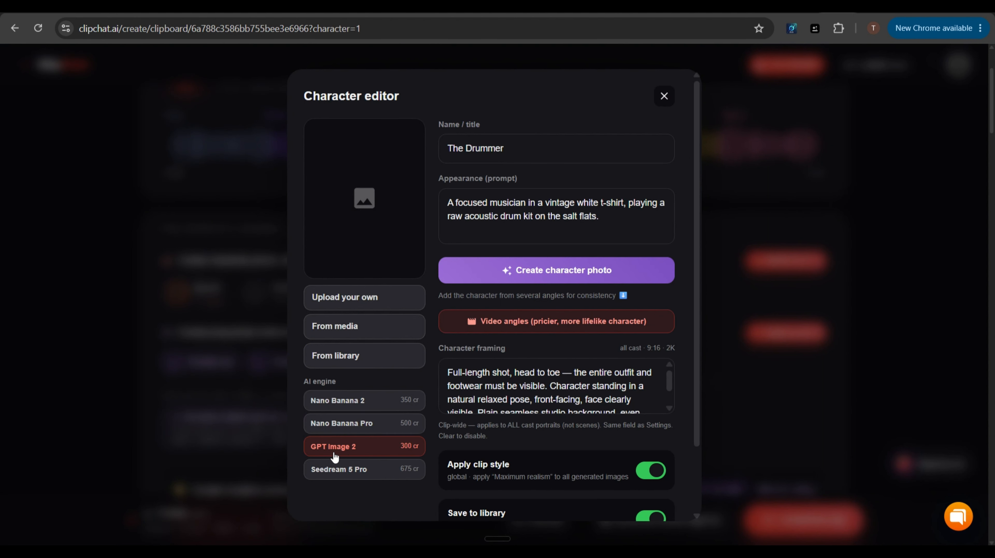
left_click(554, 275)
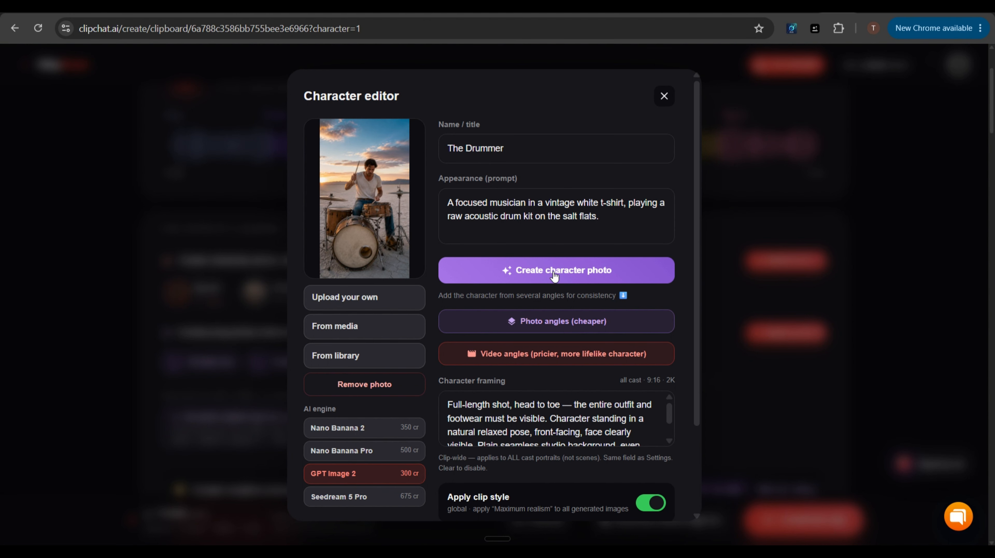
left_click(371, 182)
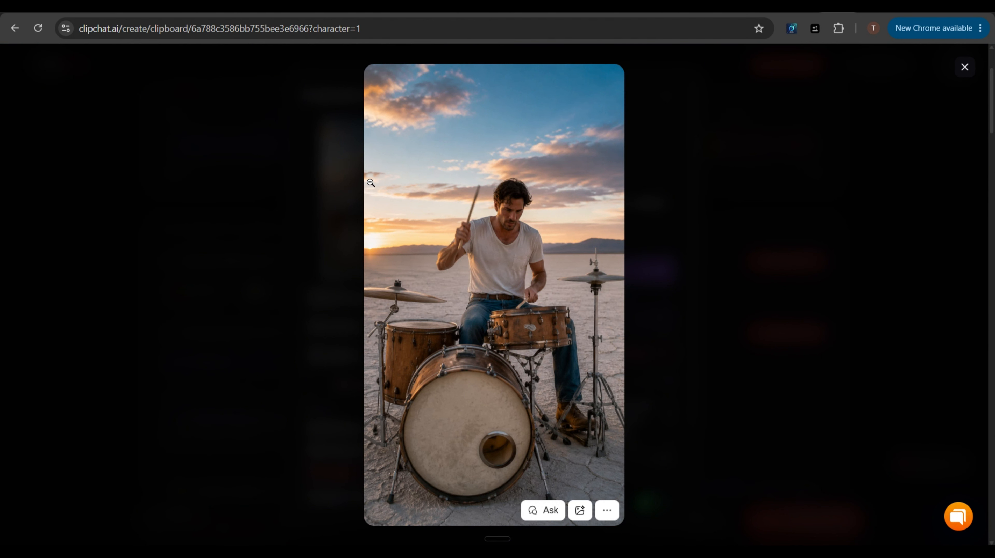
left_click(491, 214)
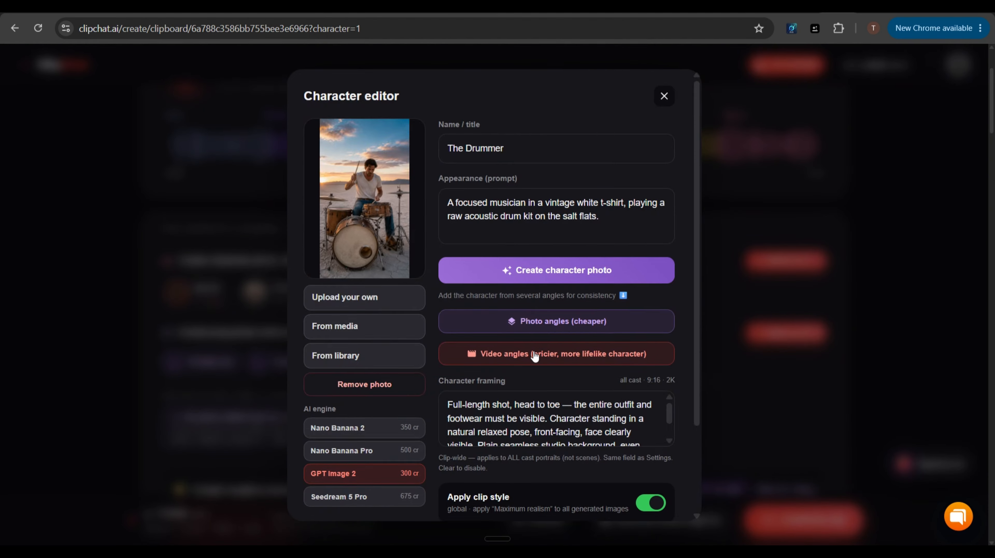
scroll(496, 274, "down", 3)
left_click(642, 487)
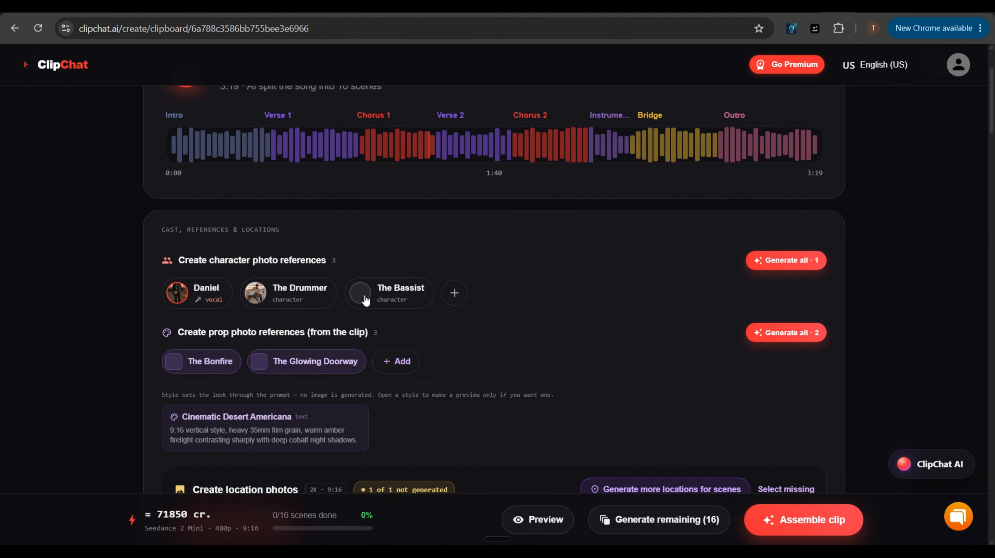
- Create The Bassist's character photo from its existing appearance prompt, inspect it enlarged, and save the character
left_click(365, 300)
left_click(541, 274)
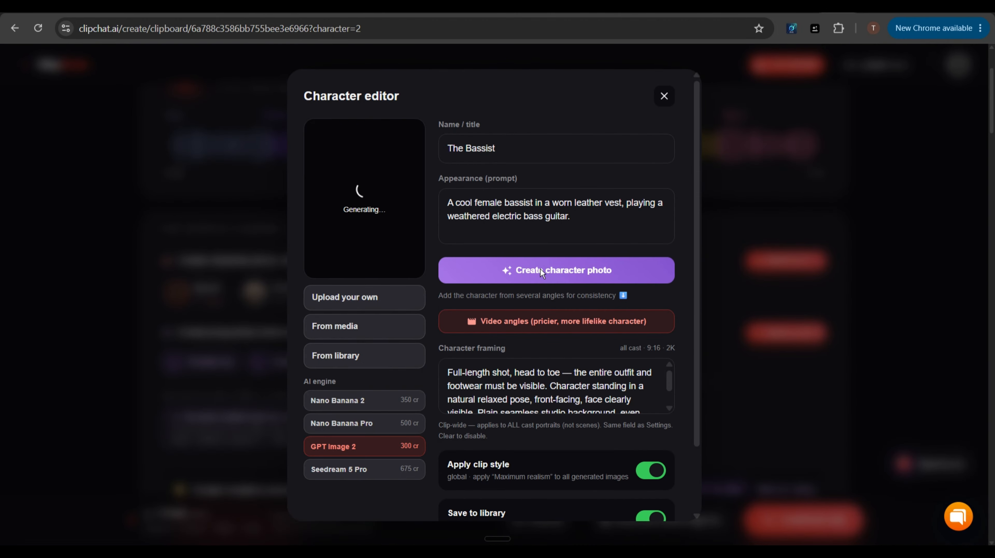
left_click(348, 216)
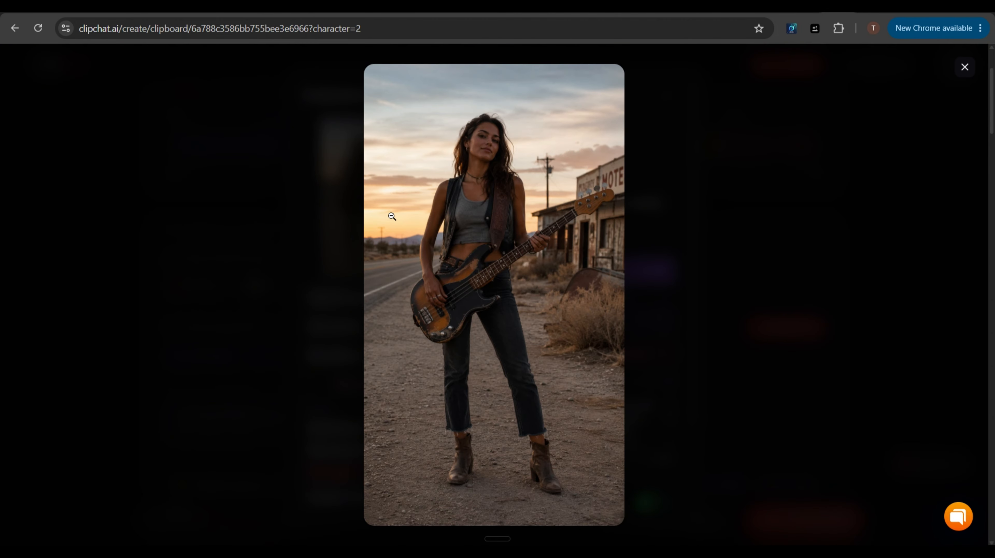
left_click(531, 213)
scroll(548, 352, "down", 3)
left_click(645, 489)
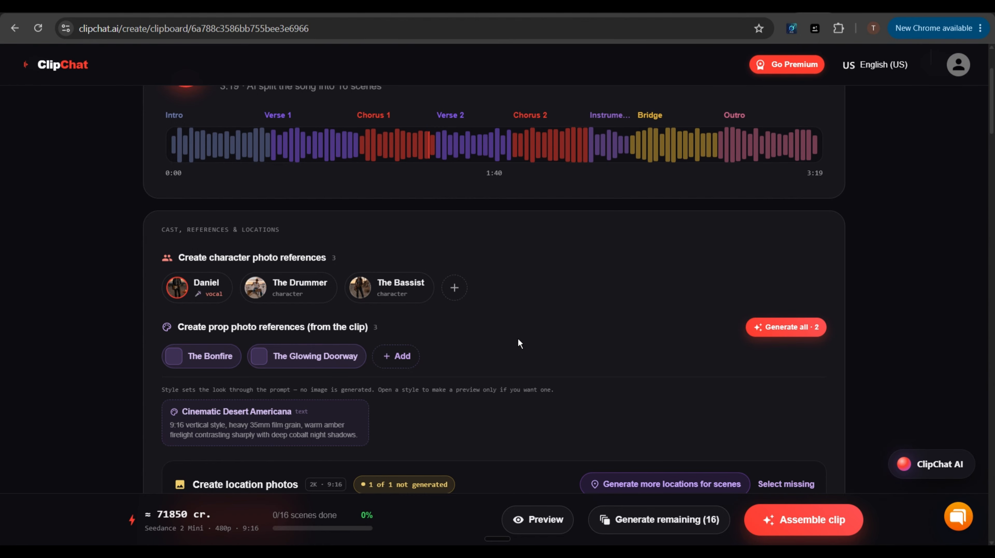
- Generate the photo references for The Bonfire and The Glowing Doorway props in one batch and inspect the results
left_click(787, 330)
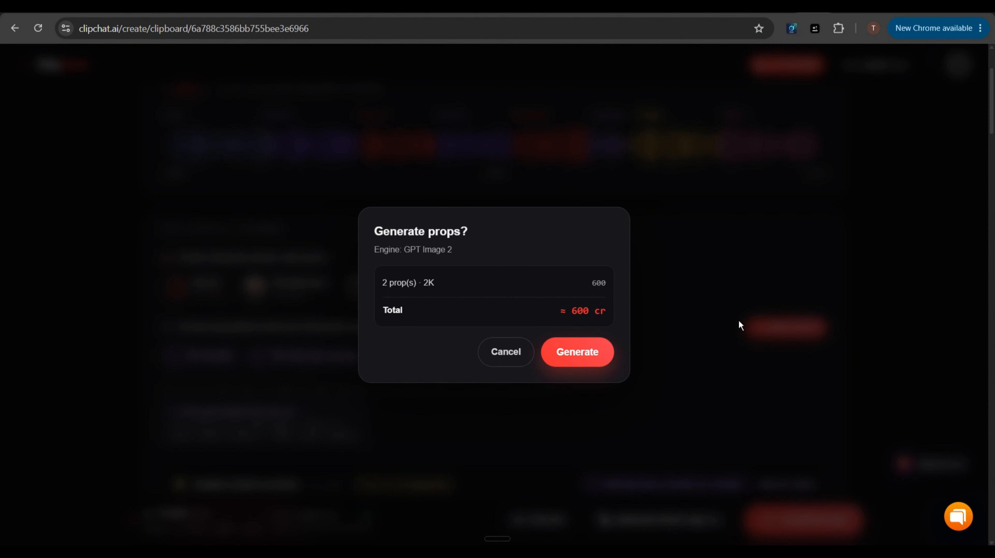
left_click(581, 354)
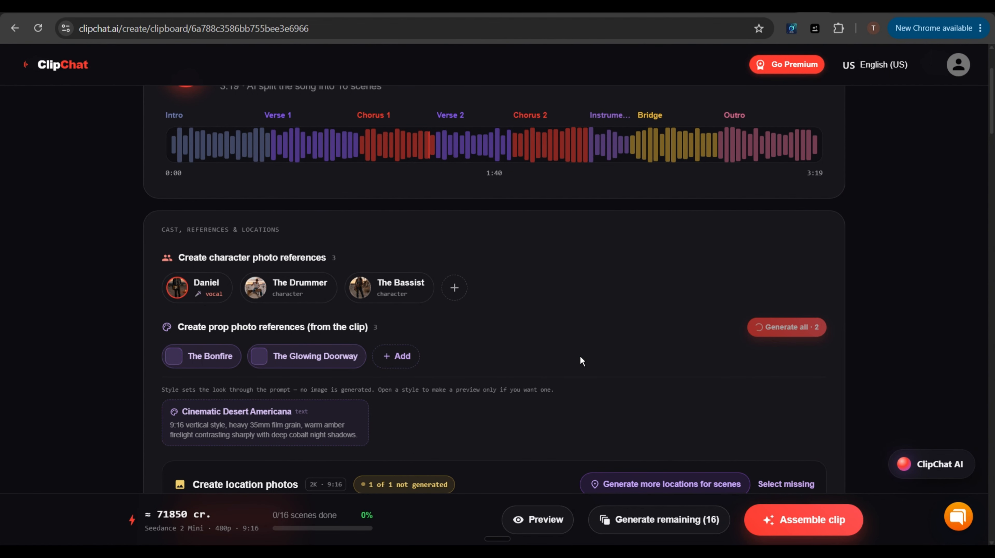
left_click(175, 351)
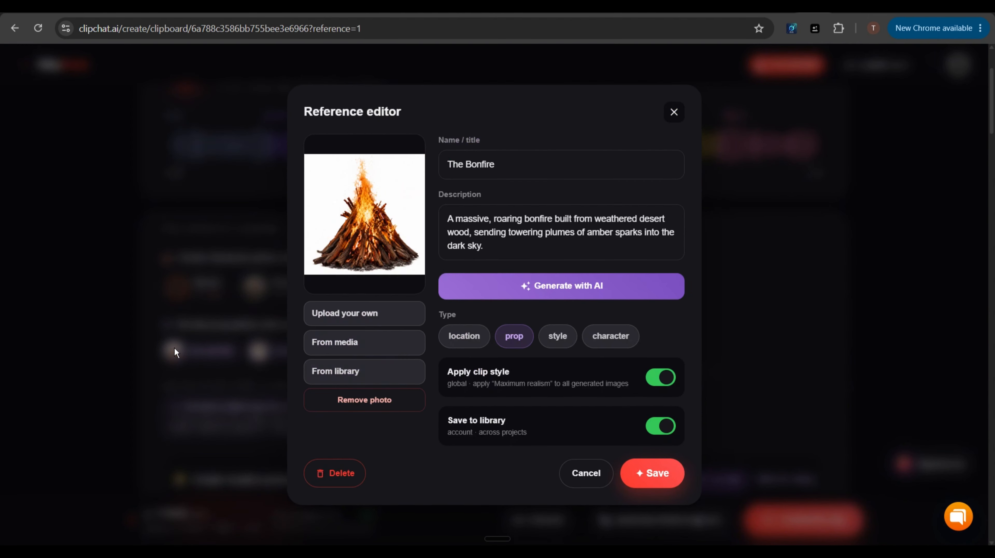
left_click(257, 357)
left_click(674, 112)
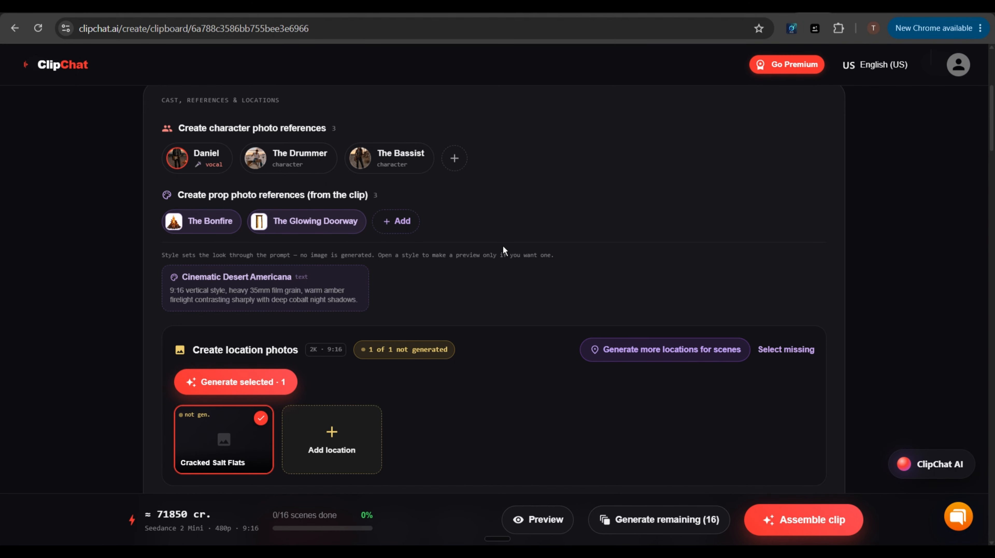
- Set the clip's aspect ratio to 16:9 in the video engine settings
scroll(501, 245, "down", 5)
scroll(503, 253, "down", 3)
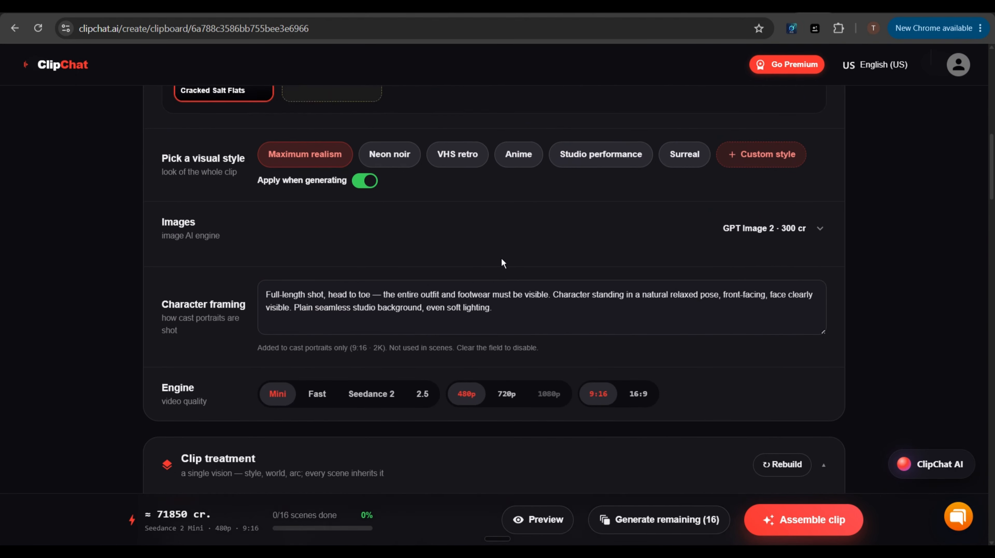
left_click(637, 378)
- Generate the Cracked Salt Flats location photo, check it in the reference editor, and save it
scroll(629, 380, "up", 6)
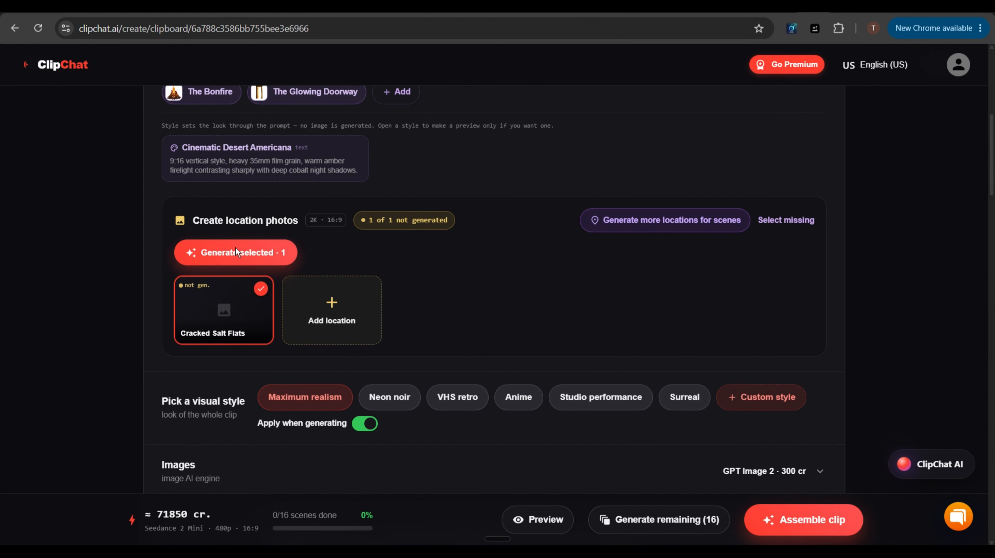
left_click(236, 248)
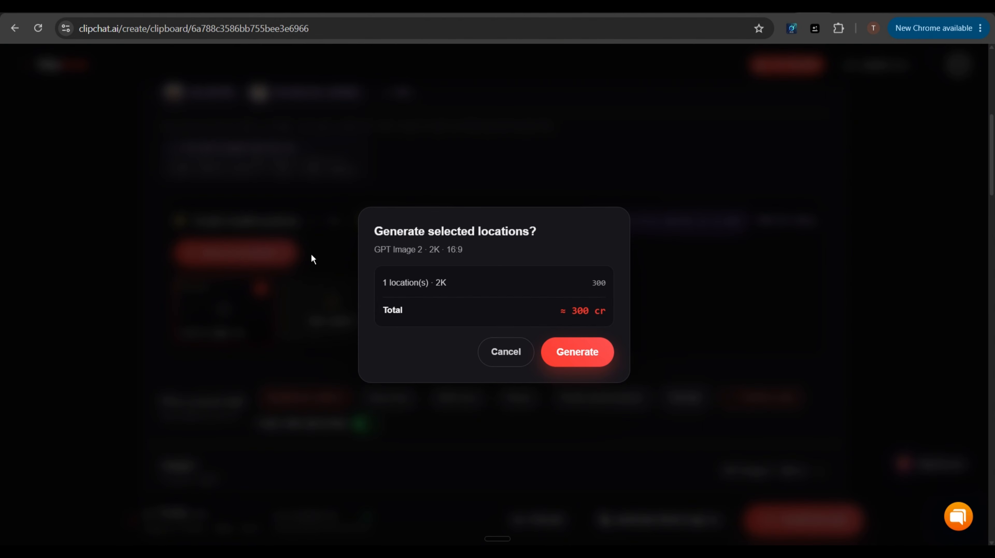
left_click(573, 352)
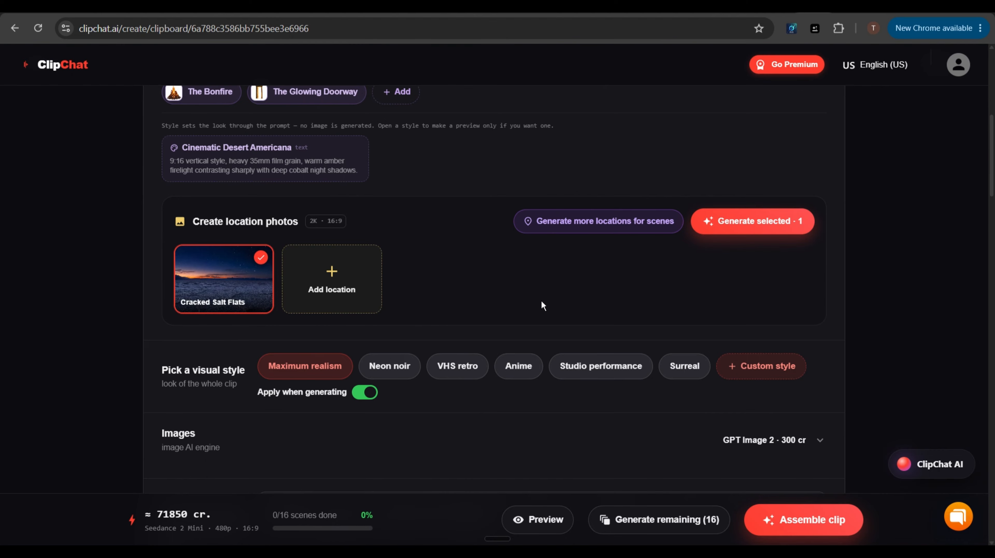
left_click(216, 278)
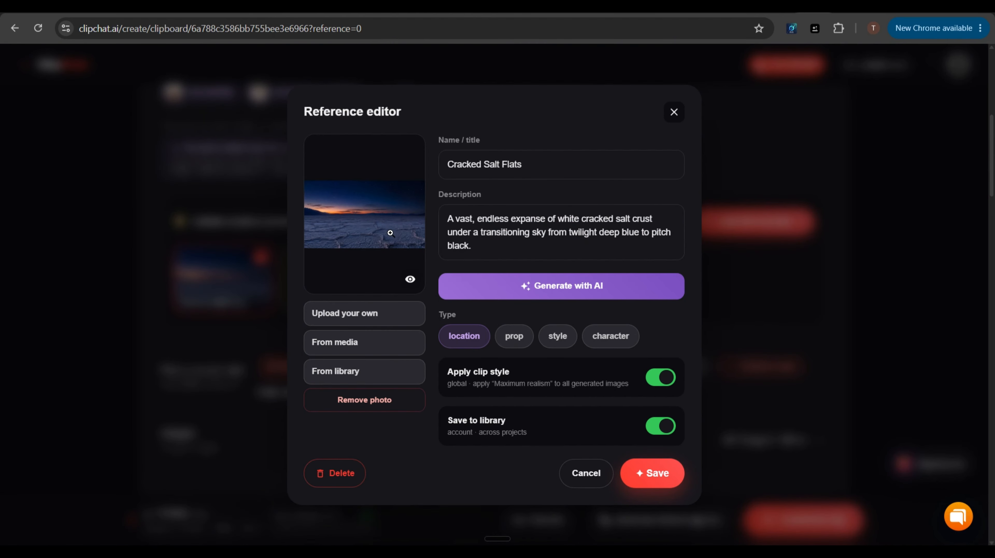
left_click(646, 479)
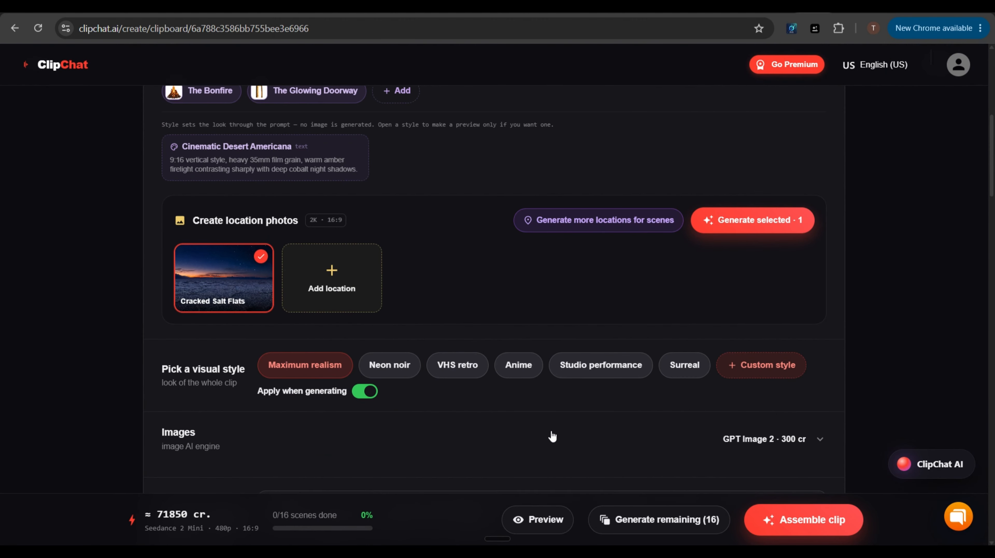
- Keep GPT Image 2 as the image engine and set the video engine to Seedance 2 at 720p
scroll(553, 434, "down", 3)
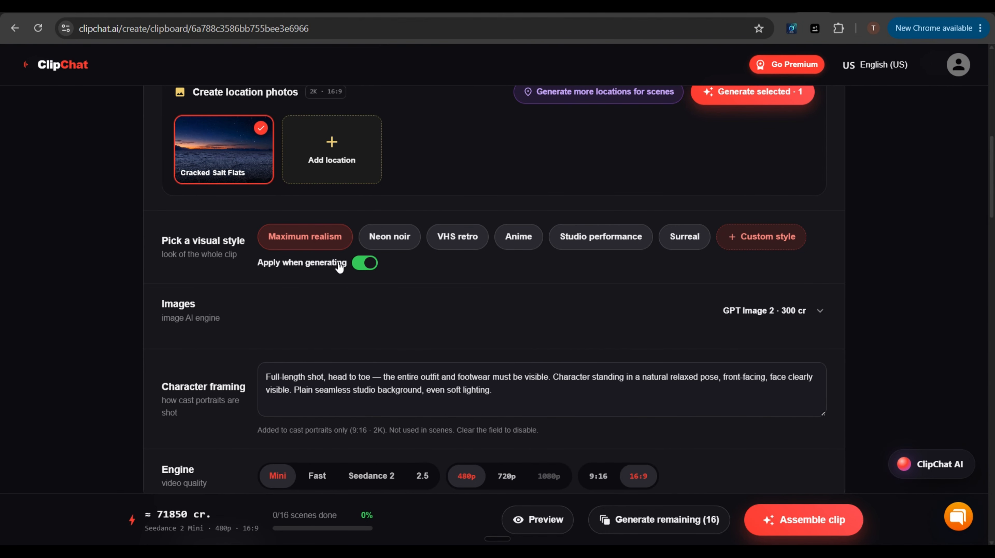
scroll(574, 258, "down", 2)
left_click(812, 245)
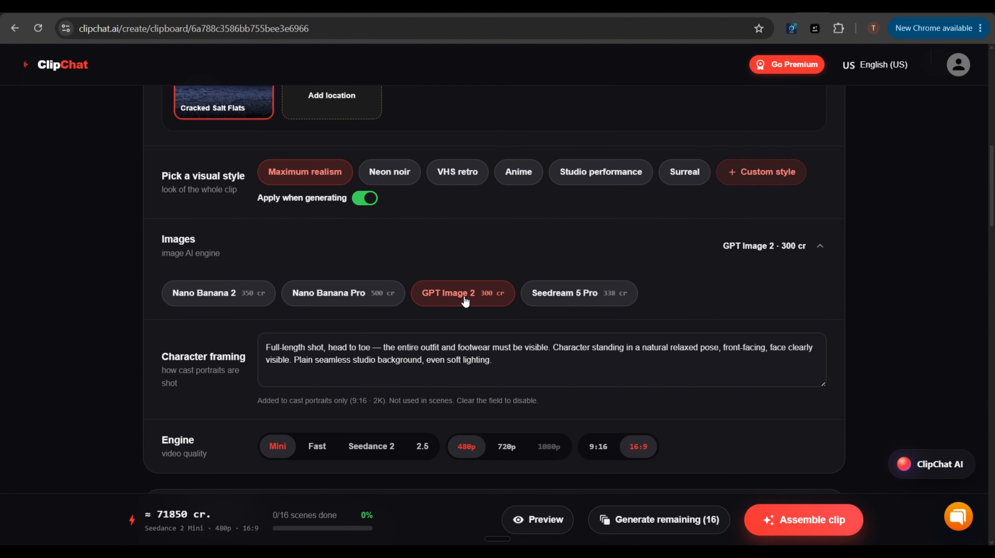
scroll(466, 301, "down", 4)
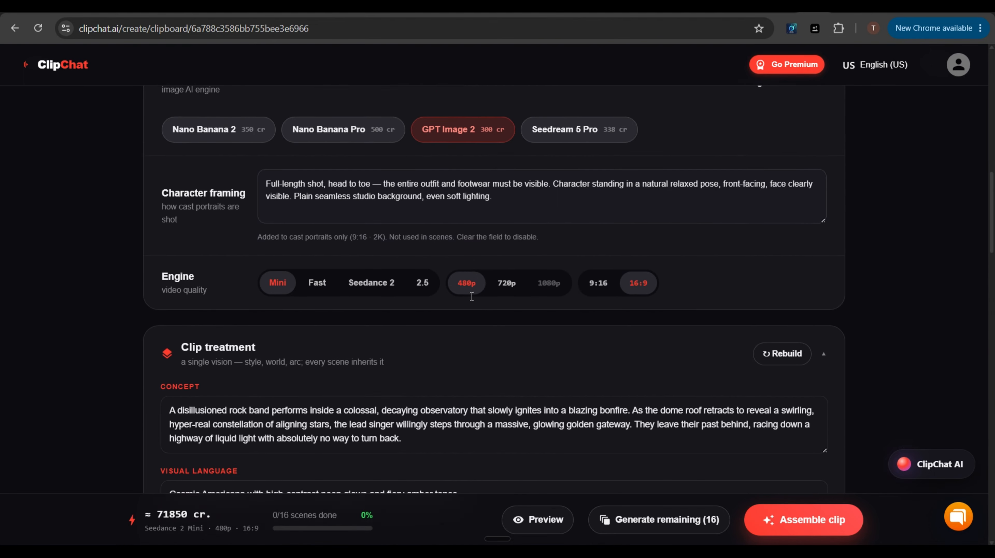
scroll(424, 285, "up", 2)
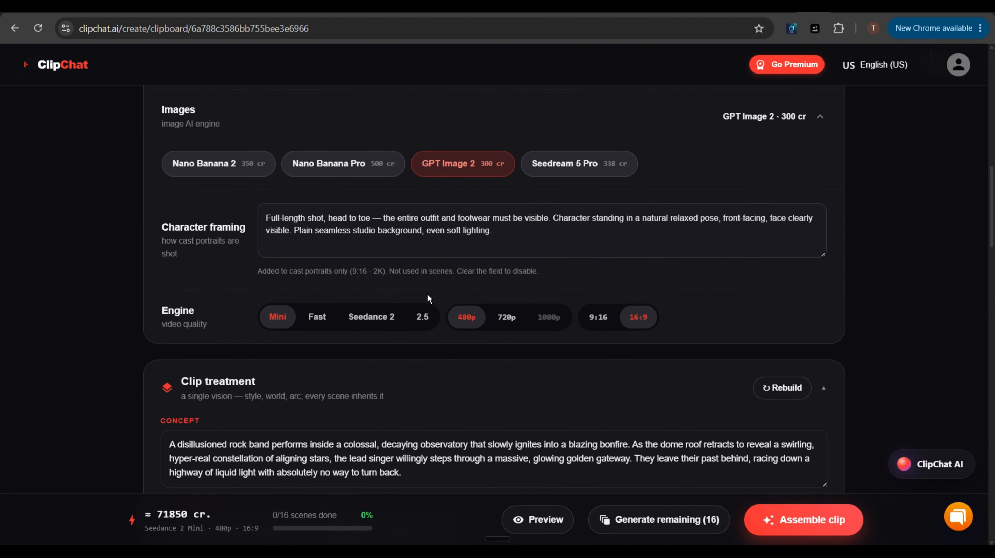
left_click(369, 322)
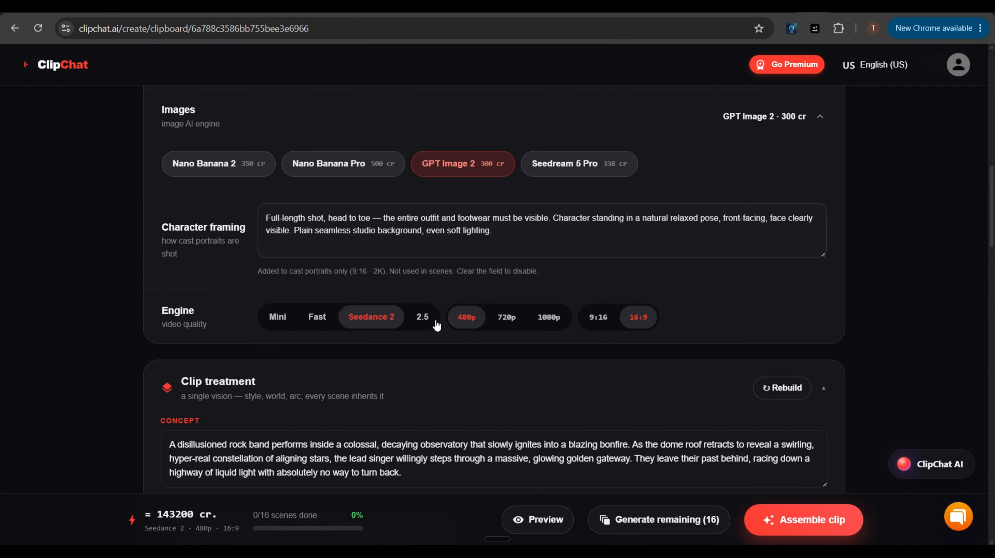
left_click(507, 326)
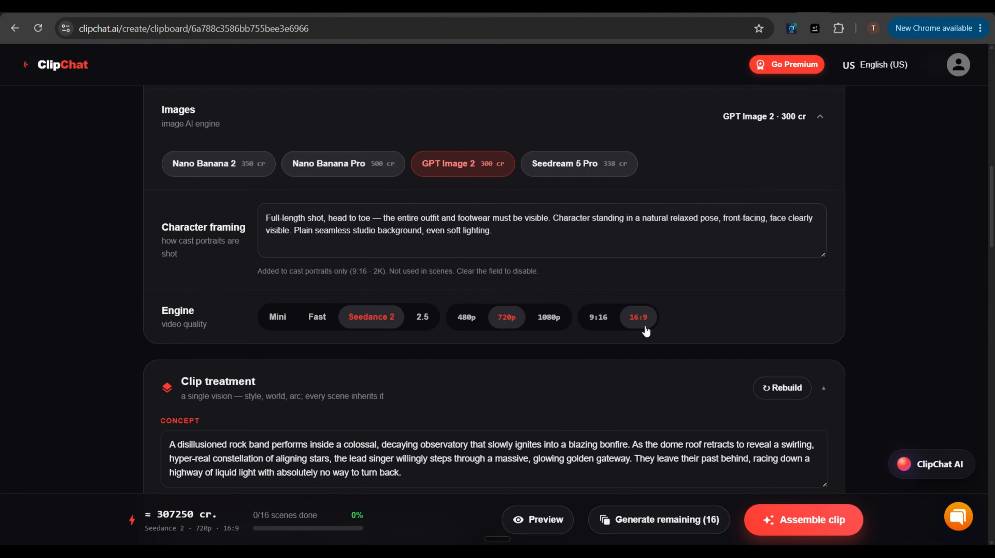
- Review the clip treatment's concept and visual language, and look through the storyboard's scene cards
scroll(649, 326, "down", 2)
scroll(651, 327, "down", 7)
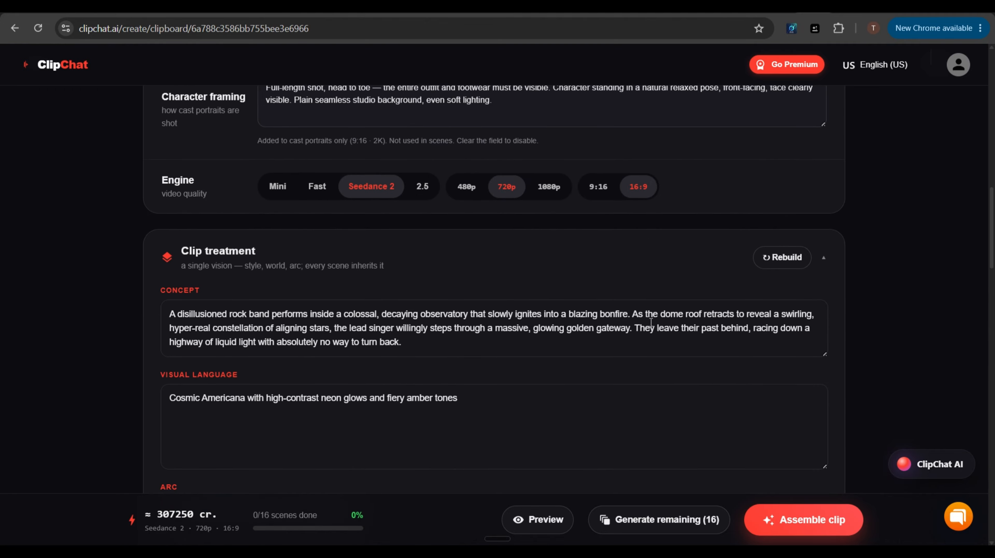
scroll(276, 346, "up", 3)
scroll(309, 343, "up", 2)
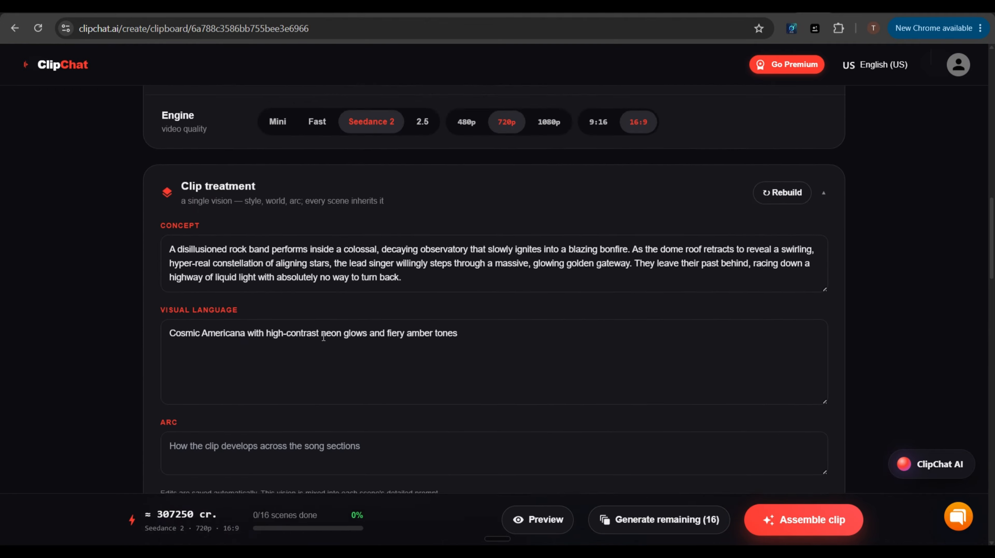
scroll(319, 340, "down", 8)
scroll(323, 343, "down", 2)
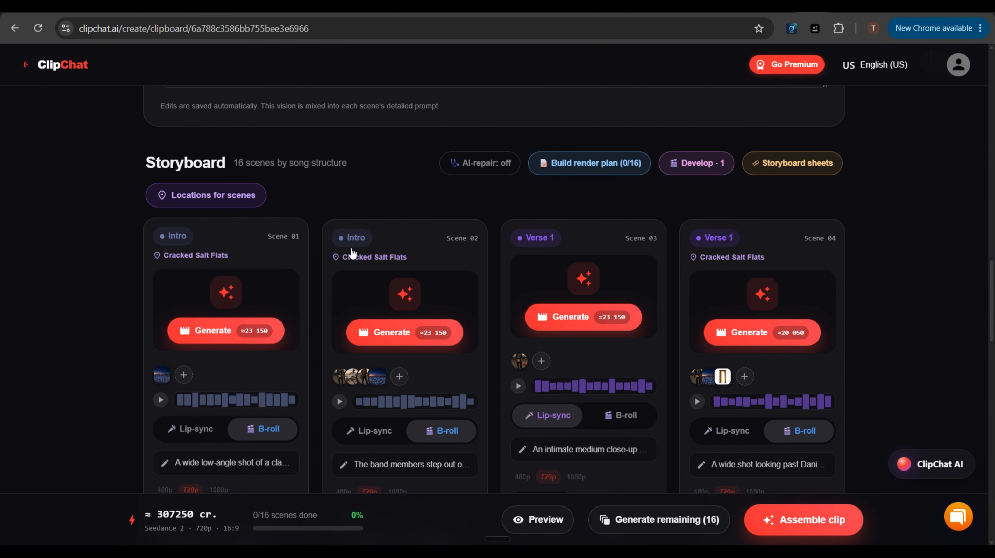
scroll(865, 242, "down", 1)
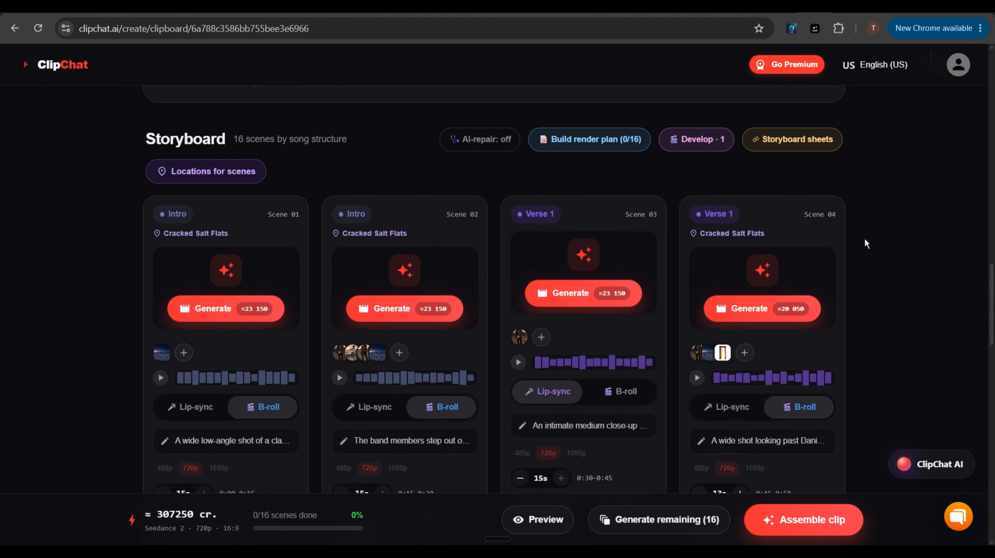
scroll(864, 238, "down", 10)
scroll(856, 247, "up", 8)
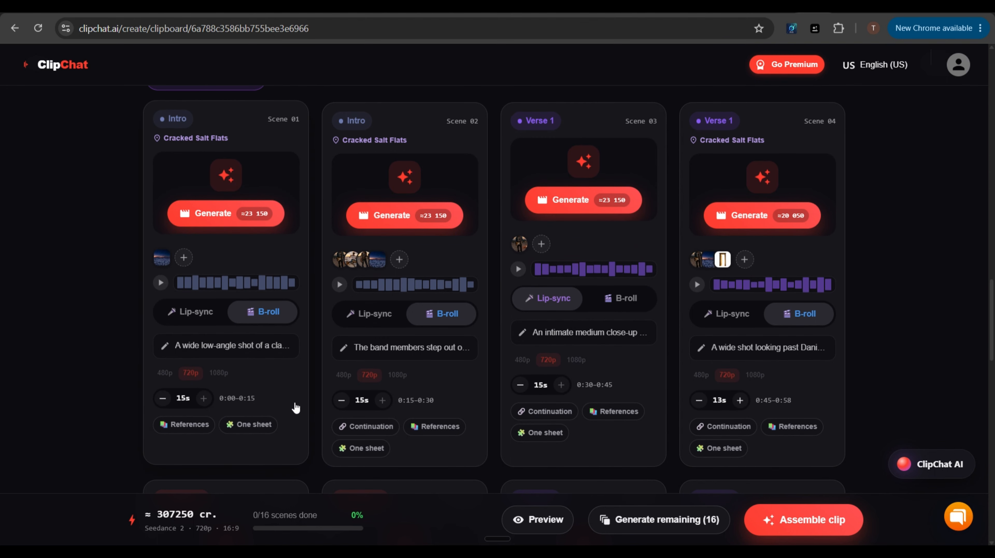
- Generate the Scene 01 intro video with a detailed prompt and play back the result
scroll(296, 408, "up", 2)
left_click(214, 284)
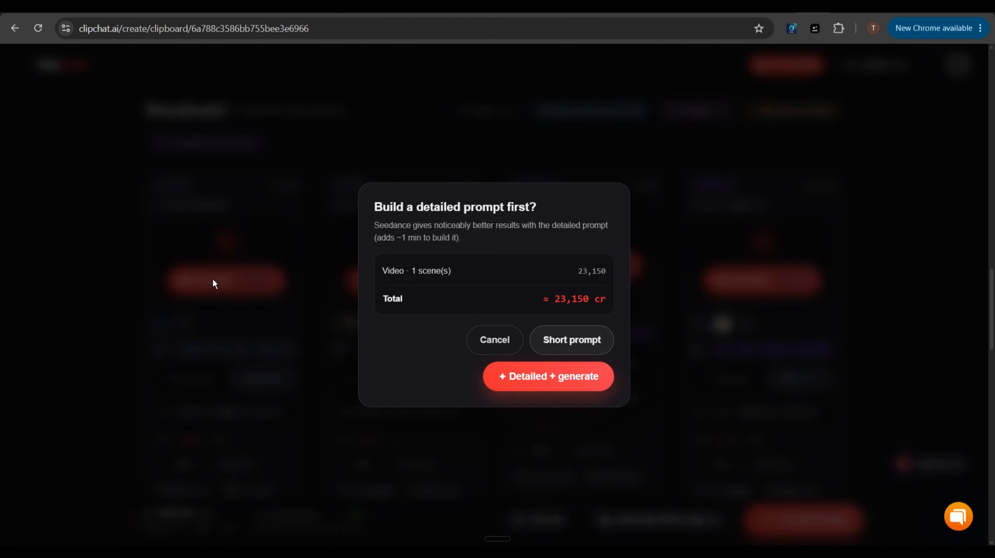
left_click(536, 381)
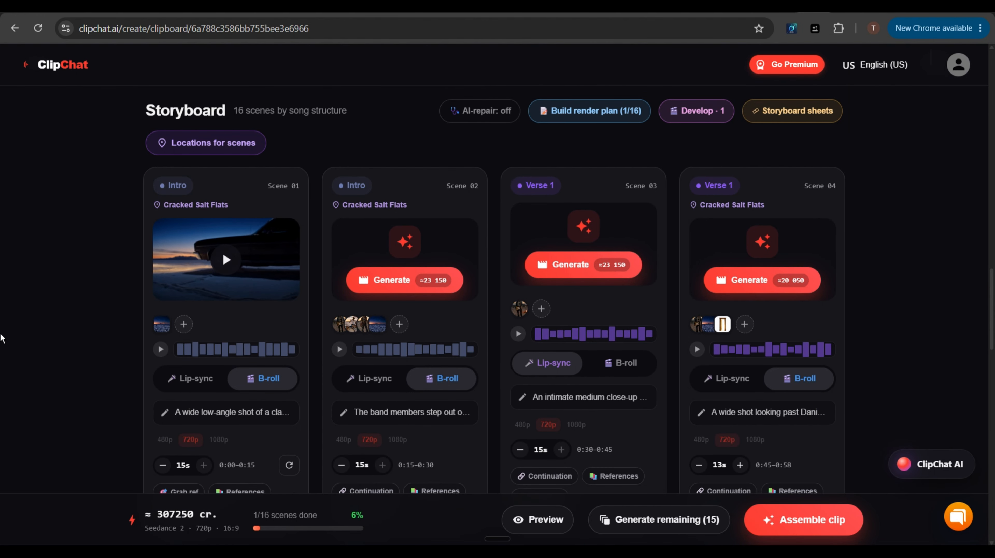
left_click(226, 260)
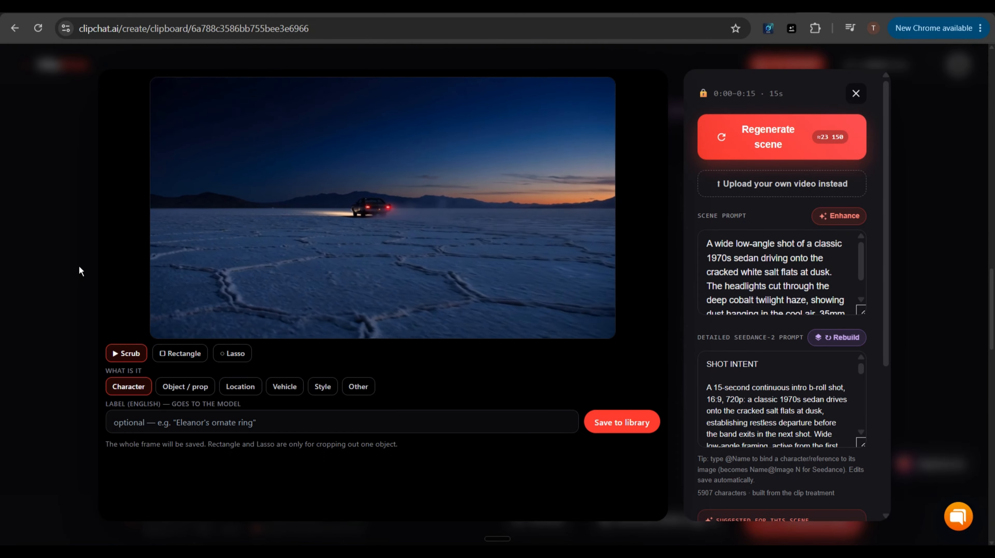
mouse_move(206, 261)
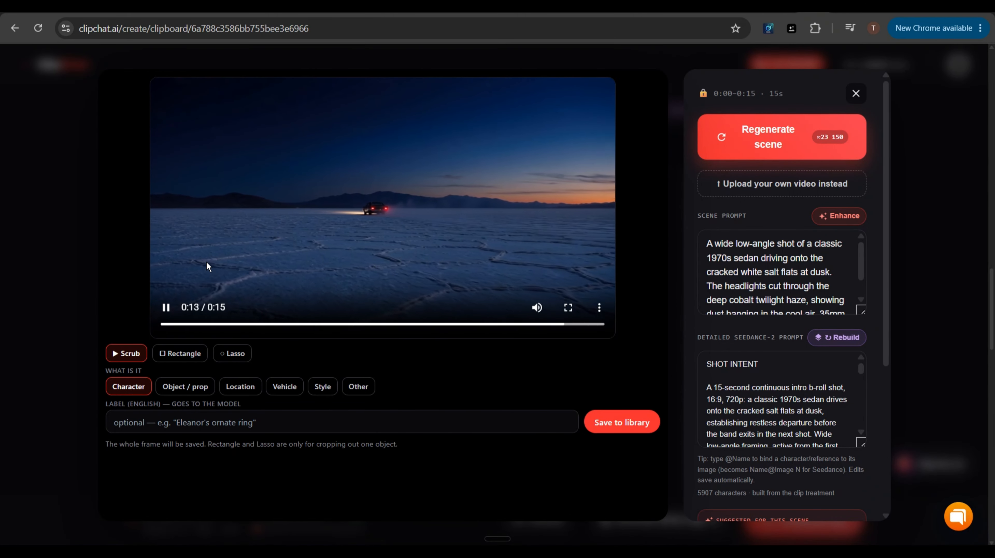
left_click(856, 93)
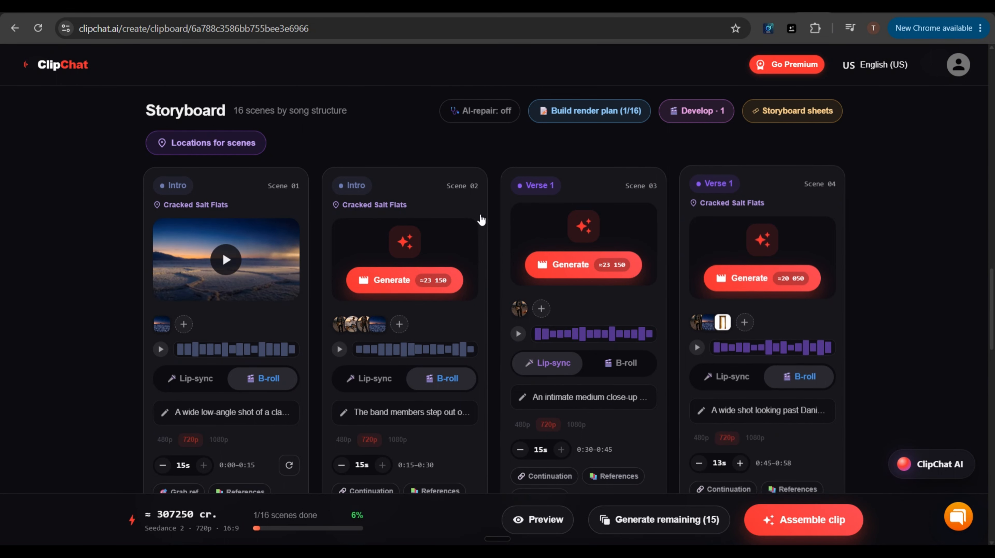
- Generate the Scene 02 intro video with a detailed prompt and play it back, pausing partway through
left_click(395, 279)
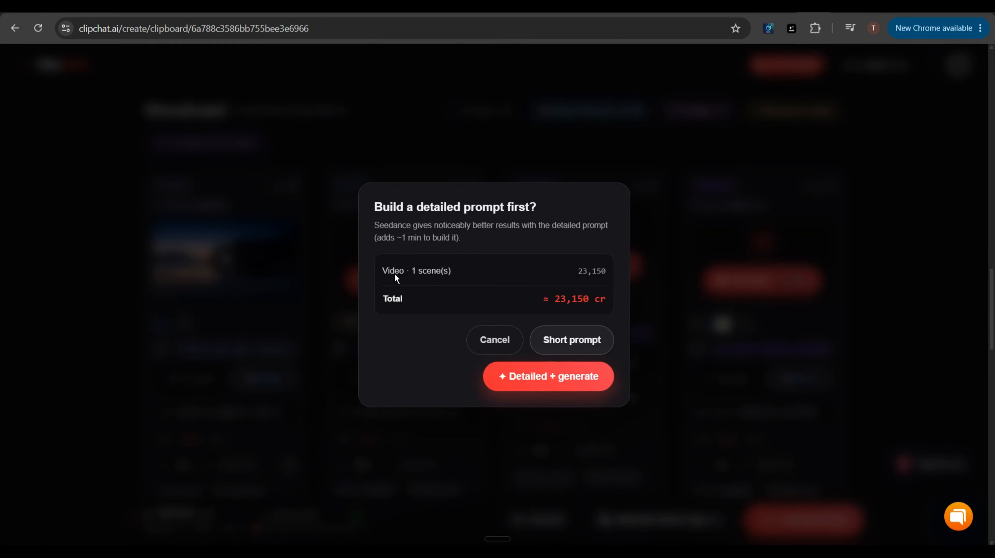
left_click(523, 376)
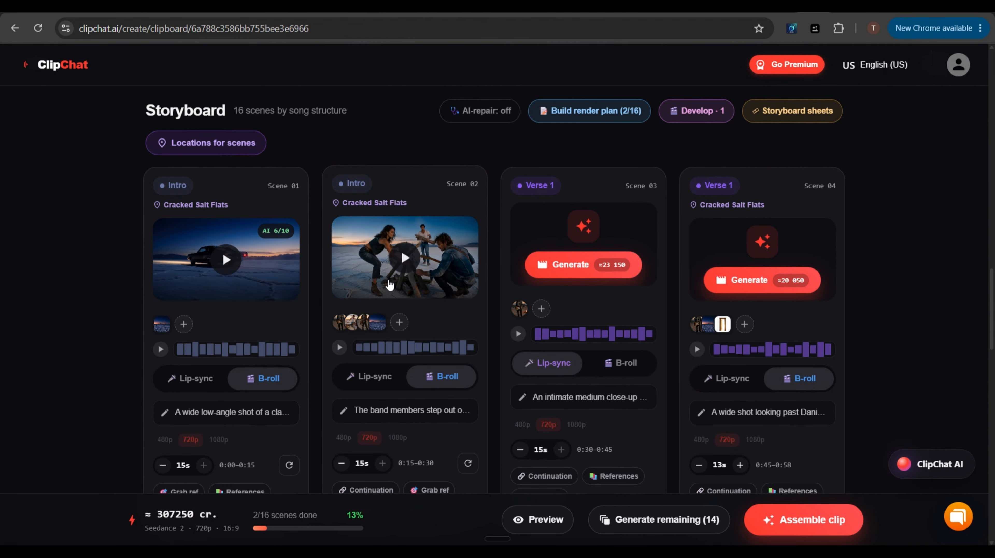
left_click(403, 257)
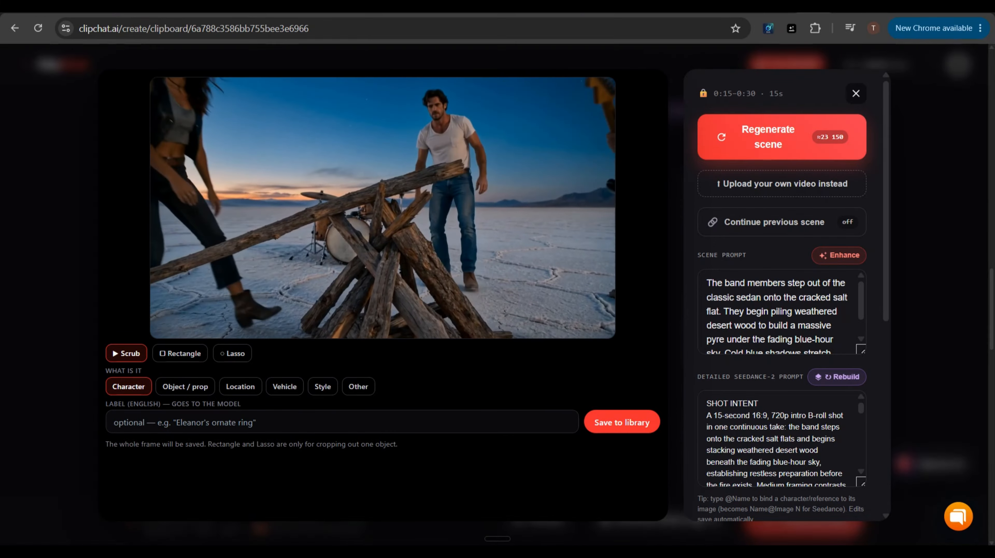
left_click(362, 213)
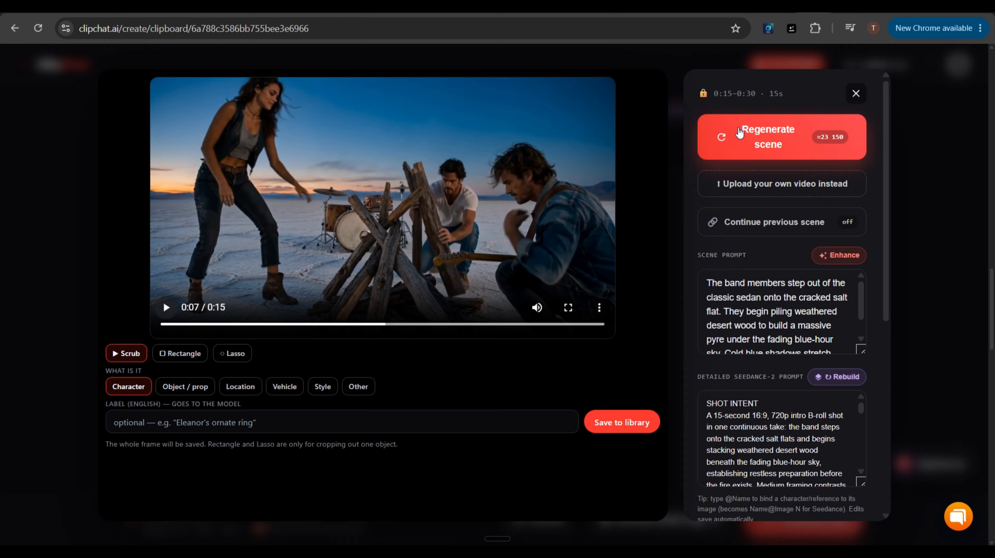
- Regenerate Scene 02 to produce a second take of the band building the pyre
left_click(760, 142)
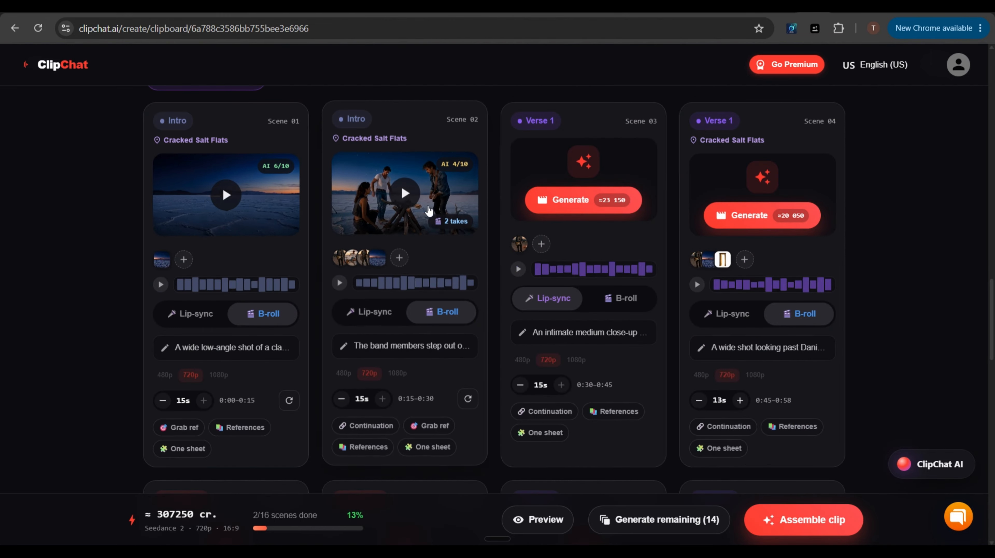
scroll(665, 401, "up", 3)
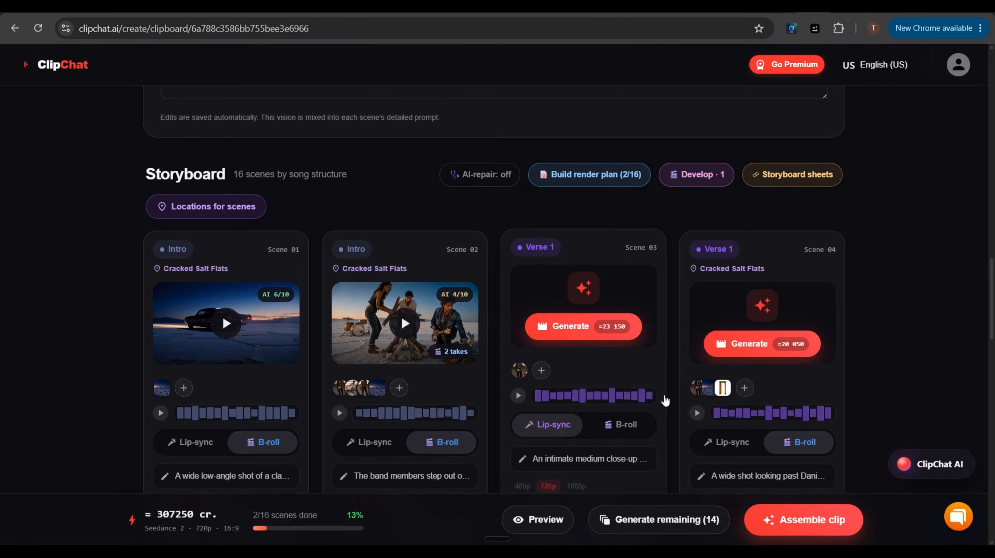
- Generate the Scene 03 Verse 1 lip-sync video of the frontman playing guitar and play back the result
scroll(578, 329, "down", 2)
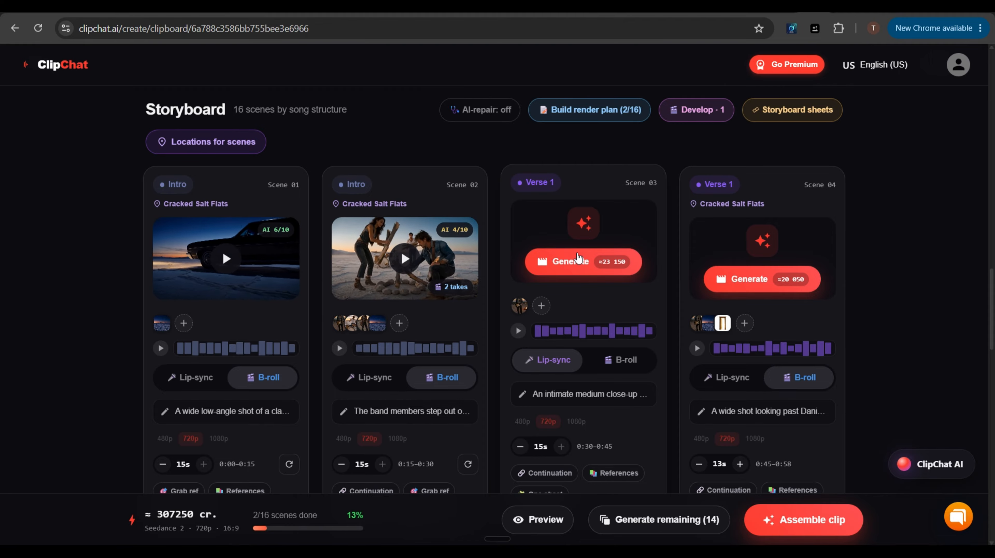
left_click(573, 262)
left_click(557, 387)
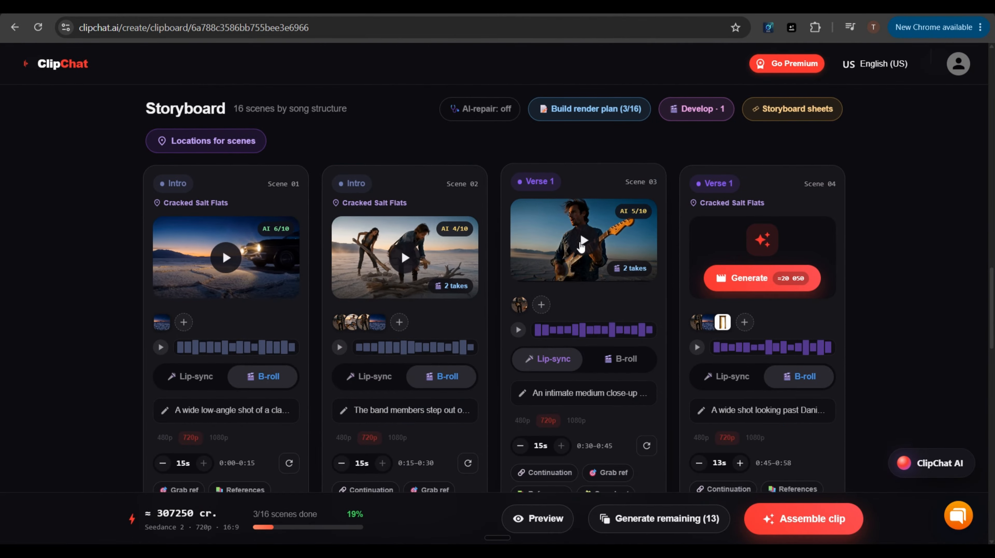
left_click(583, 242)
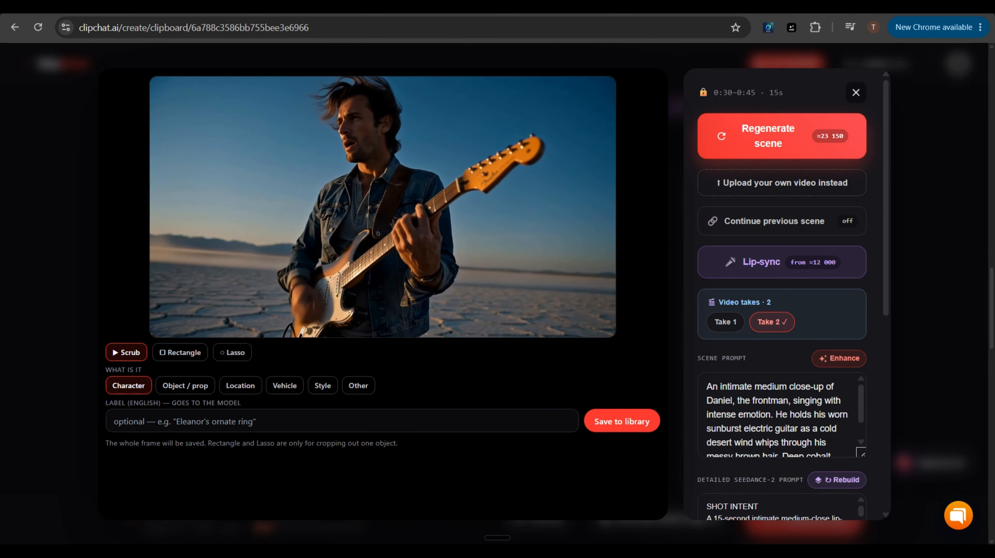
left_click(403, 222)
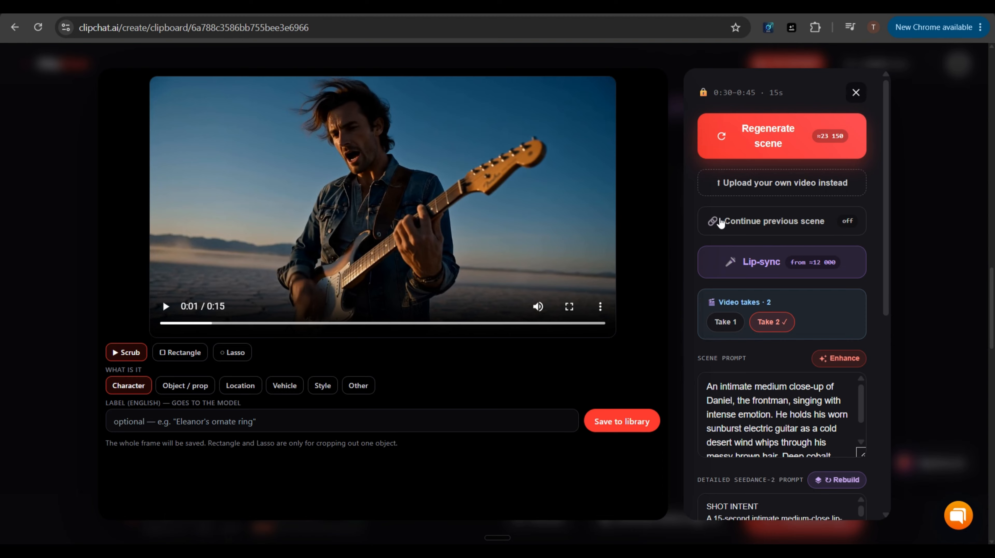
- Generate a lip-sync performance pass for Scene 03 using Animate one frame with the frame at 0.00s
mouse_move(721, 223)
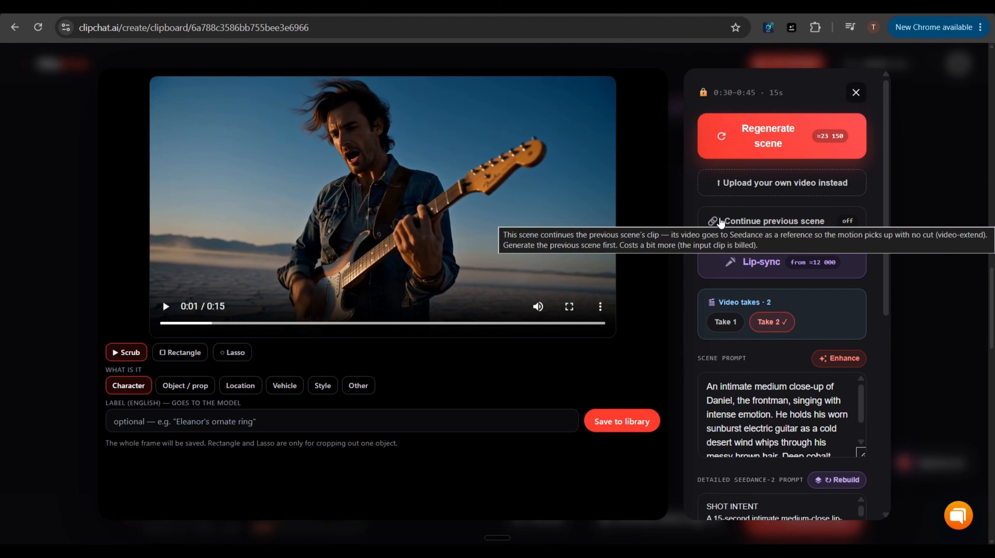
left_click(753, 267)
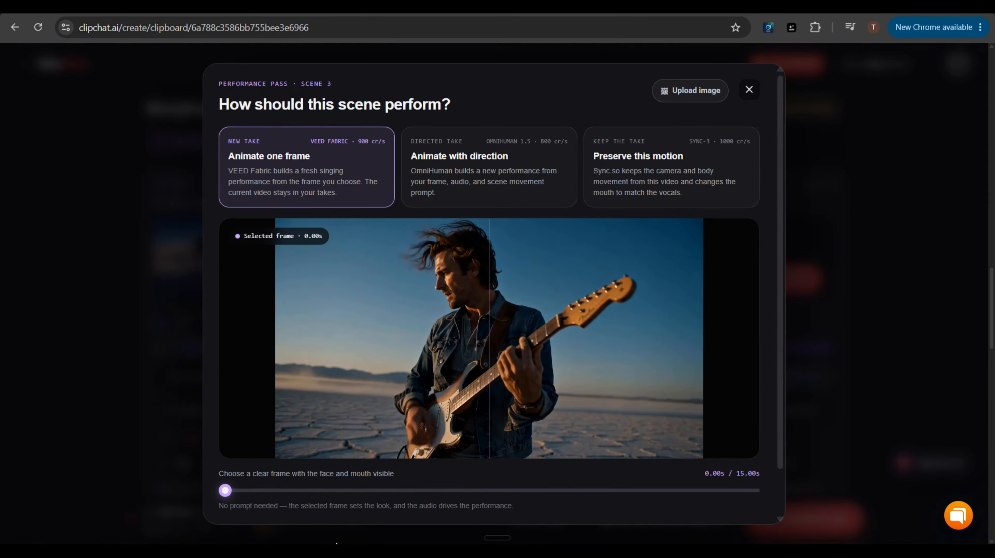
scroll(311, 245, "down", 2)
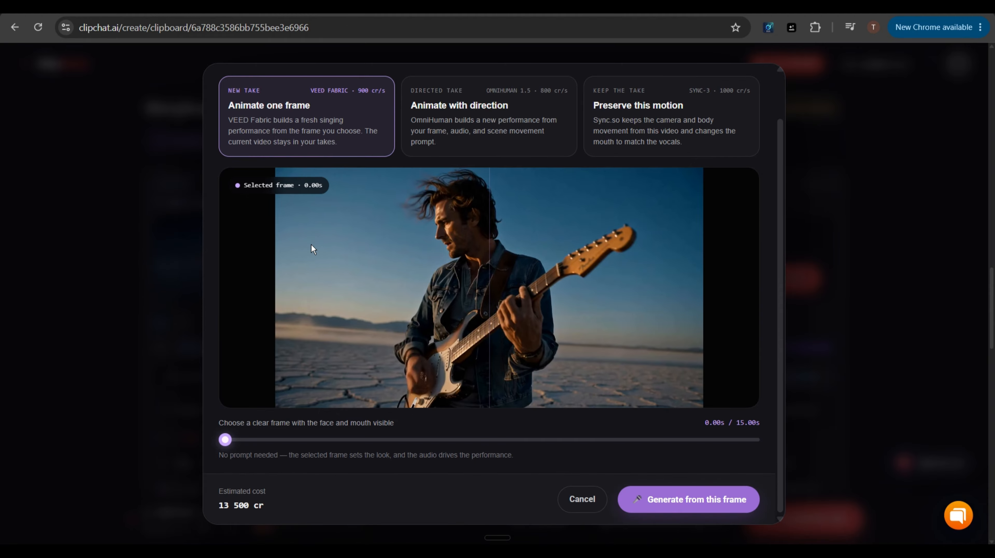
scroll(310, 245, "up", 2)
scroll(313, 251, "down", 2)
scroll(313, 252, "up", 2)
scroll(314, 252, "down", 2)
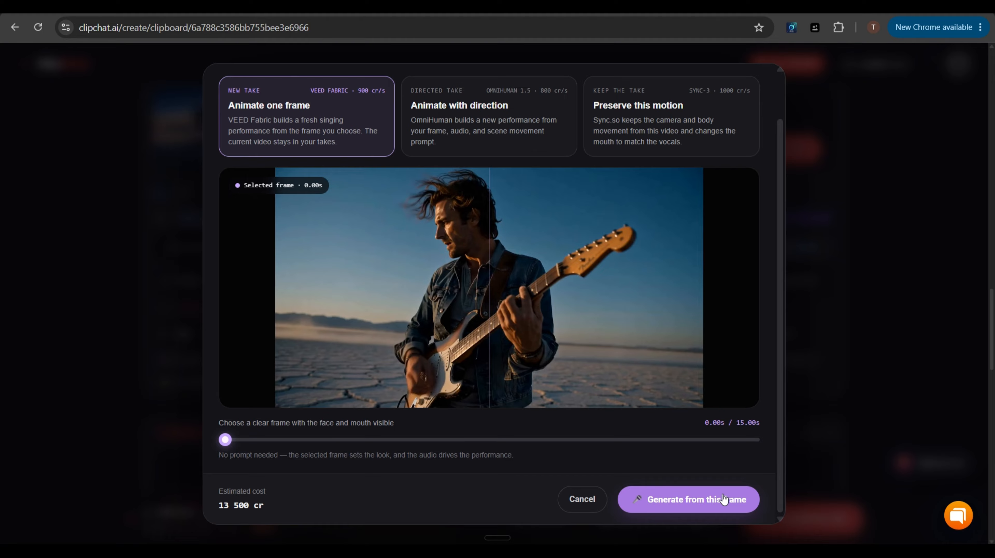
left_click(722, 500)
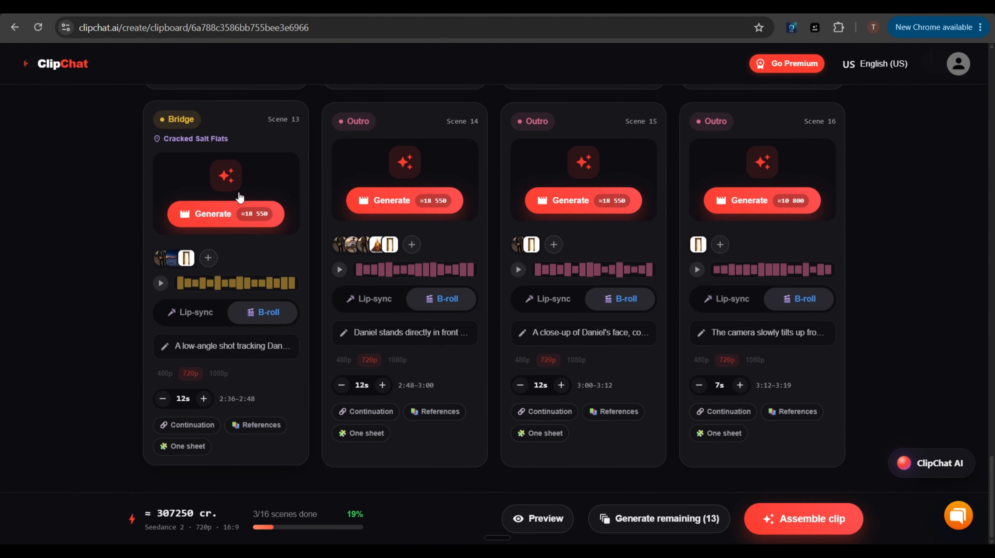